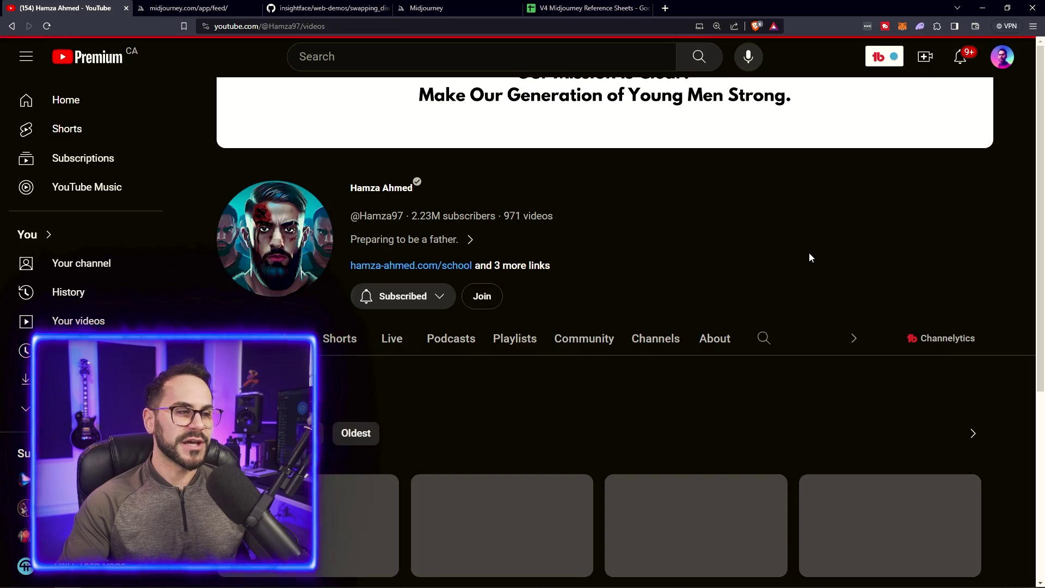
Browse the illustrated thumbnails in the YouTube channel's video list
scroll(784, 242, "up", 1)
scroll(773, 234, "down", 2)
scroll(768, 226, "down", 5)
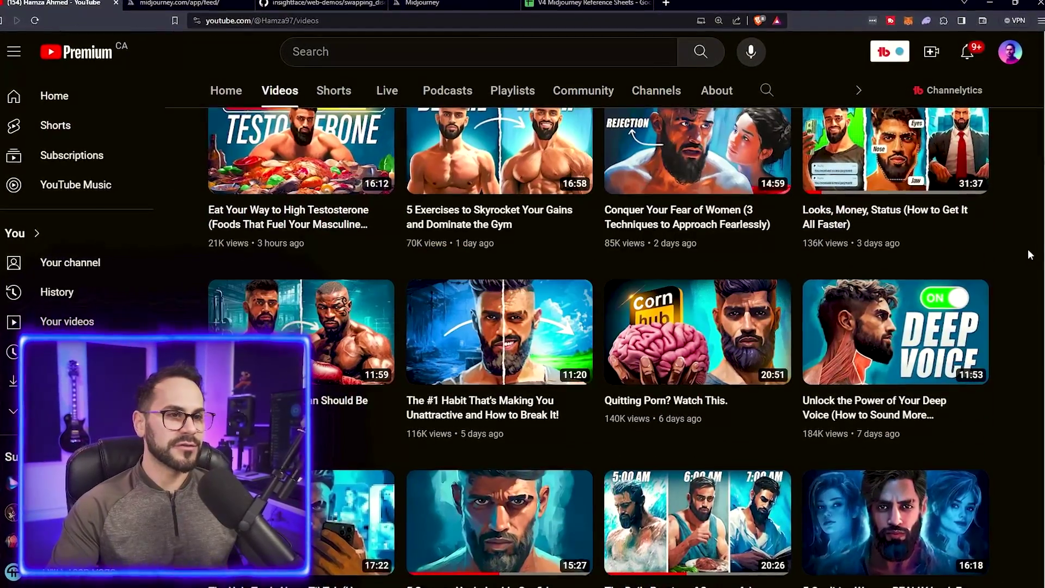
scroll(1040, 252, "down", 1)
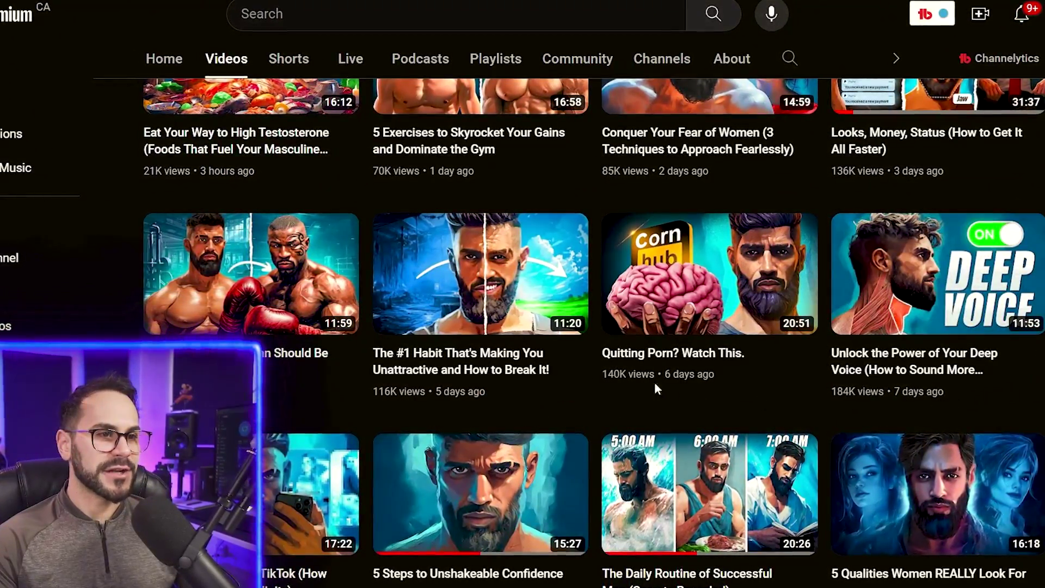
mouse_move(704, 385)
scroll(940, 339, "up", 2)
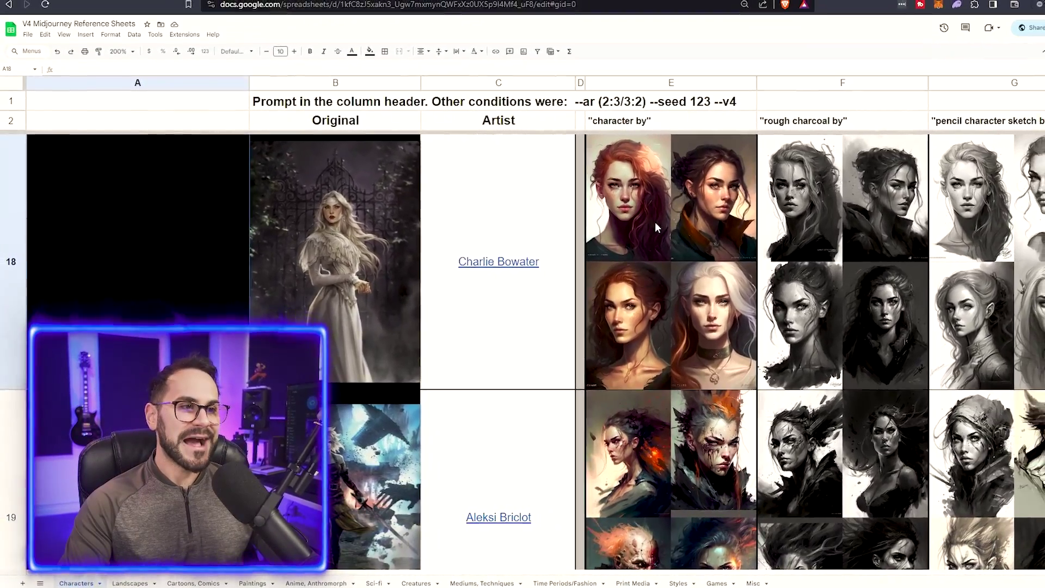
Look through the artist style examples on the Characters sheet of the V4 Midjourney Reference Sheets spreadsheet
scroll(650, 223, "down", 5)
scroll(675, 228, "up", 15)
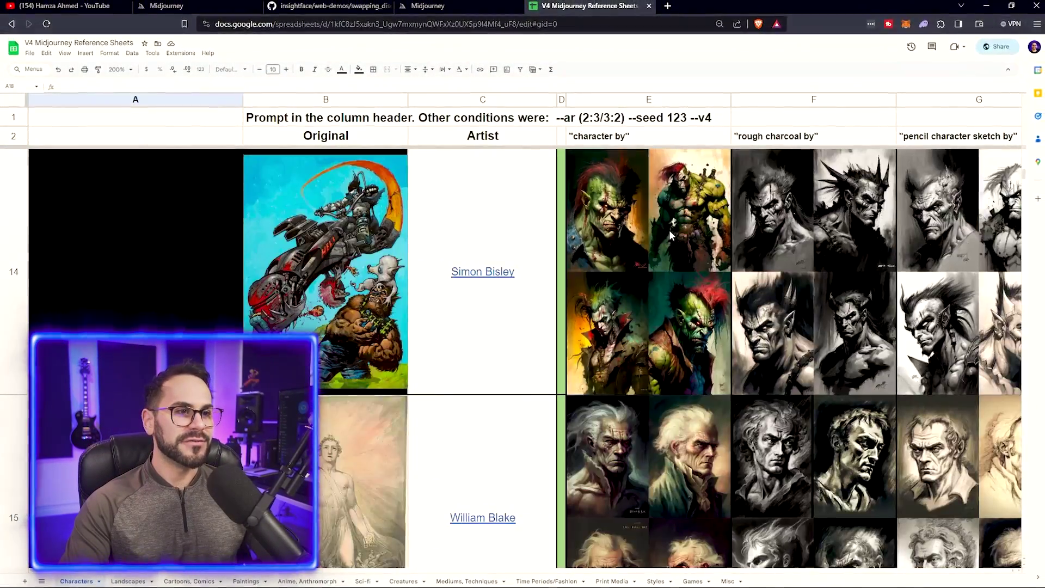
scroll(609, 233, "up", 13)
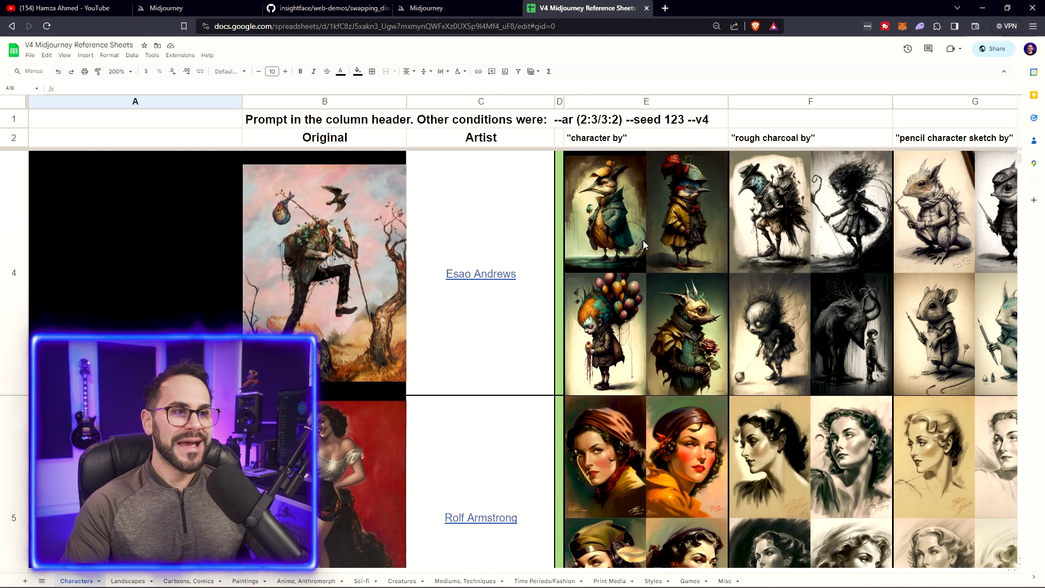
scroll(642, 242, "up", 3)
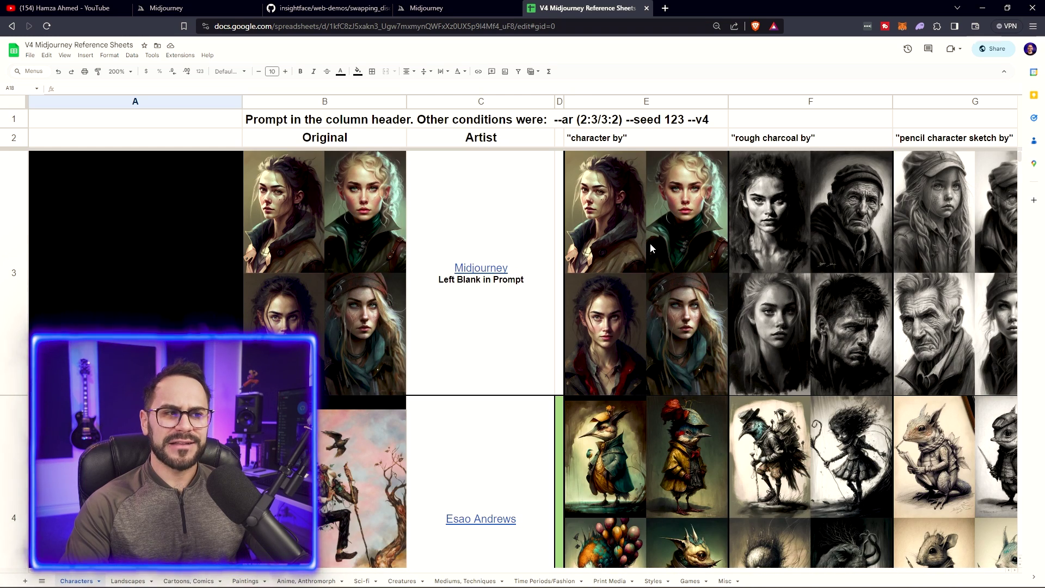
scroll(610, 251, "down", 6)
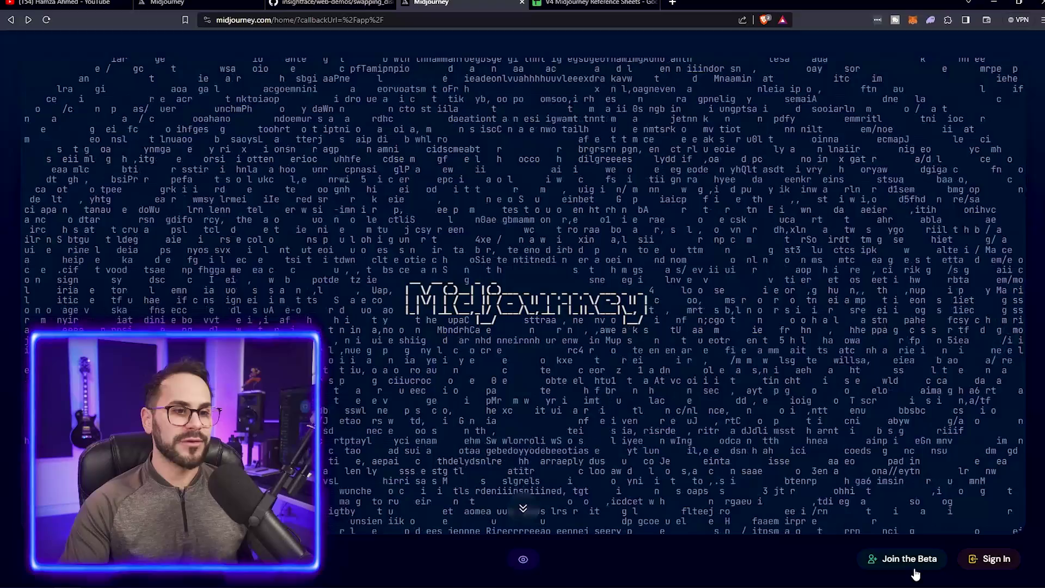
Join the Midjourney beta from its home page and accept the invite to the Midjourney Discord server
left_click(904, 564)
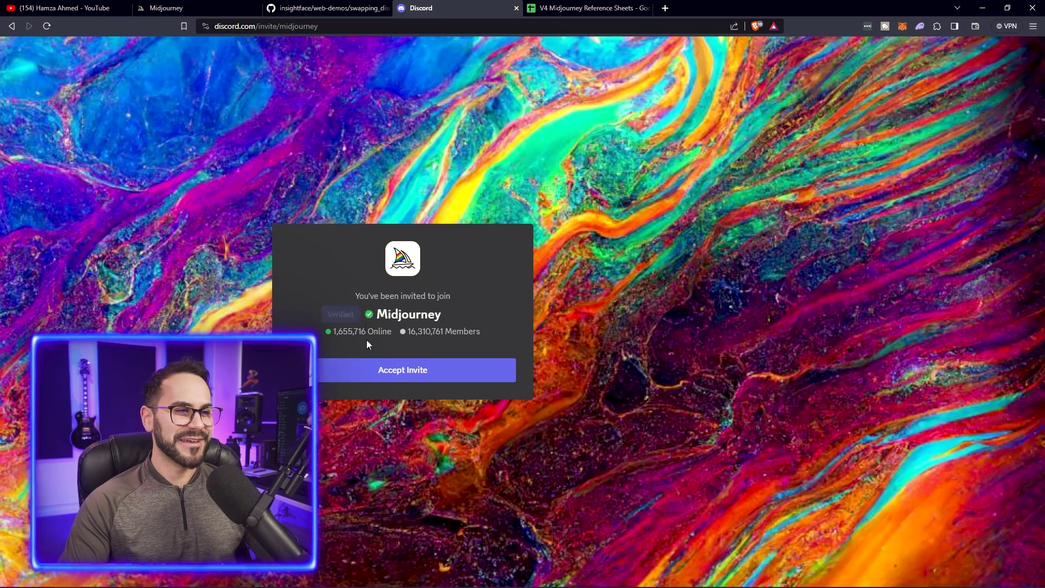
left_click(438, 374)
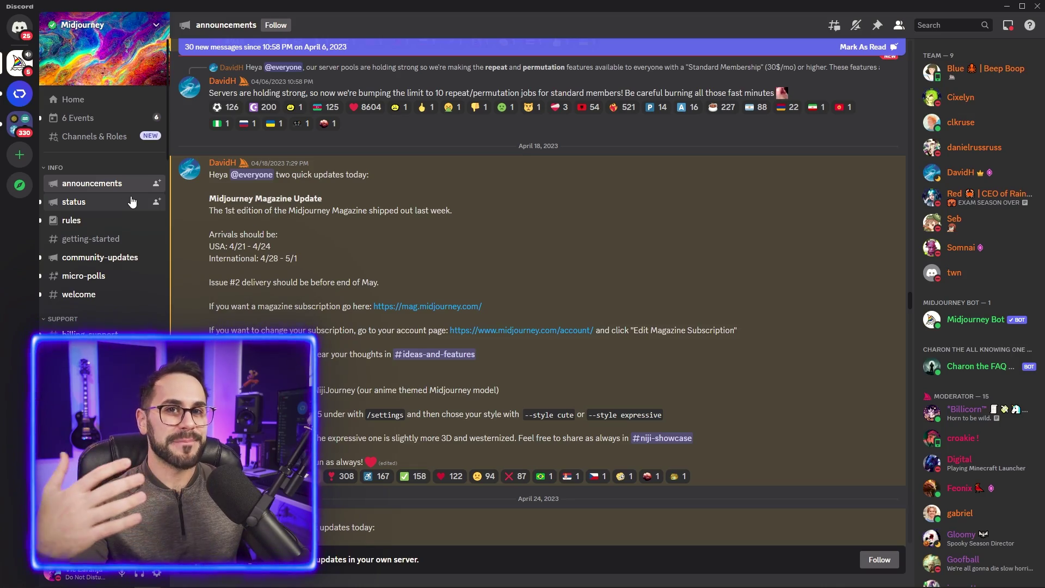
Create a personal Discord server without using one of the templates
left_click(12, 157)
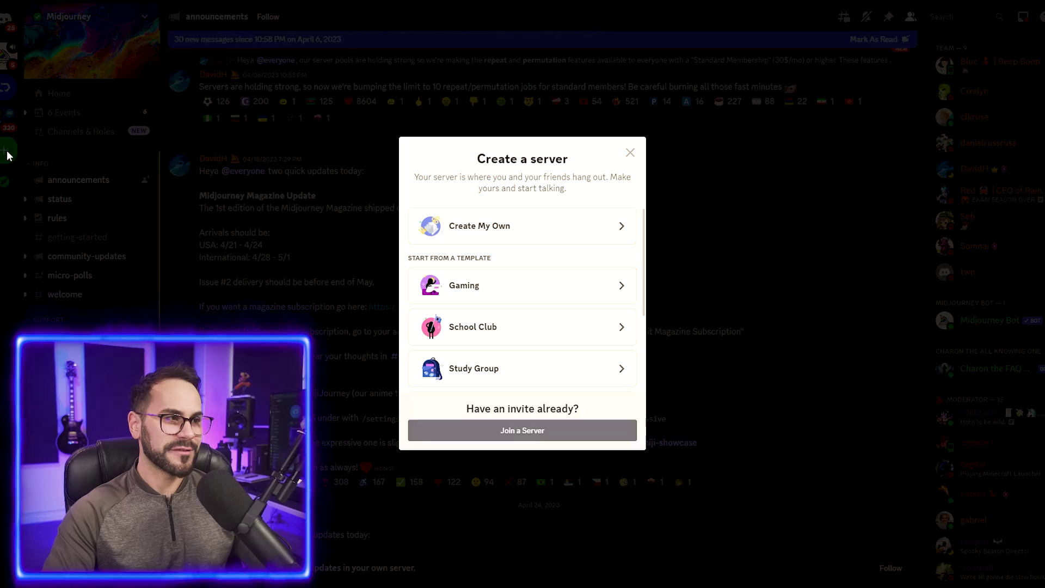
left_click(430, 224)
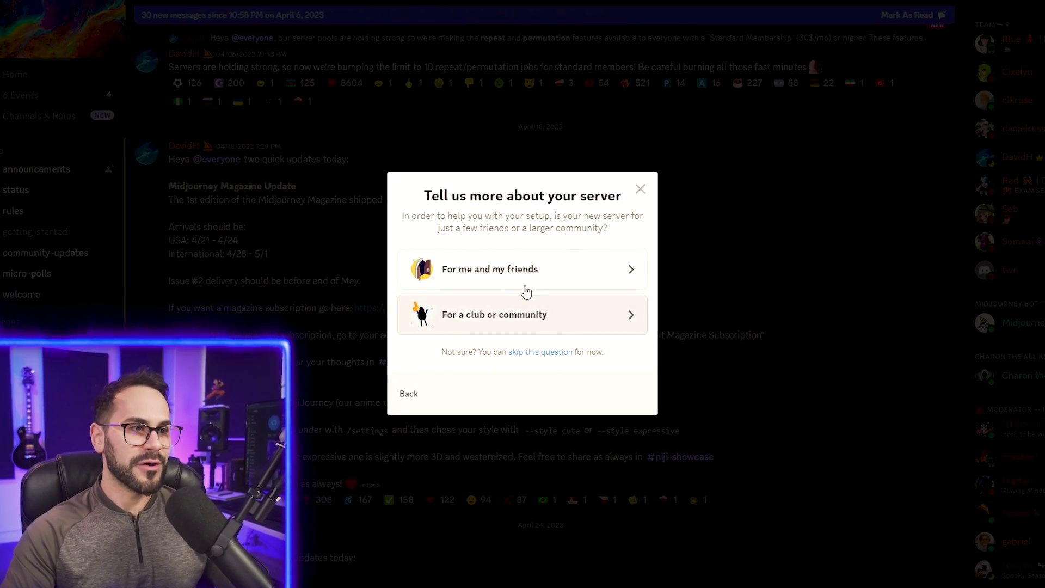
left_click(526, 287)
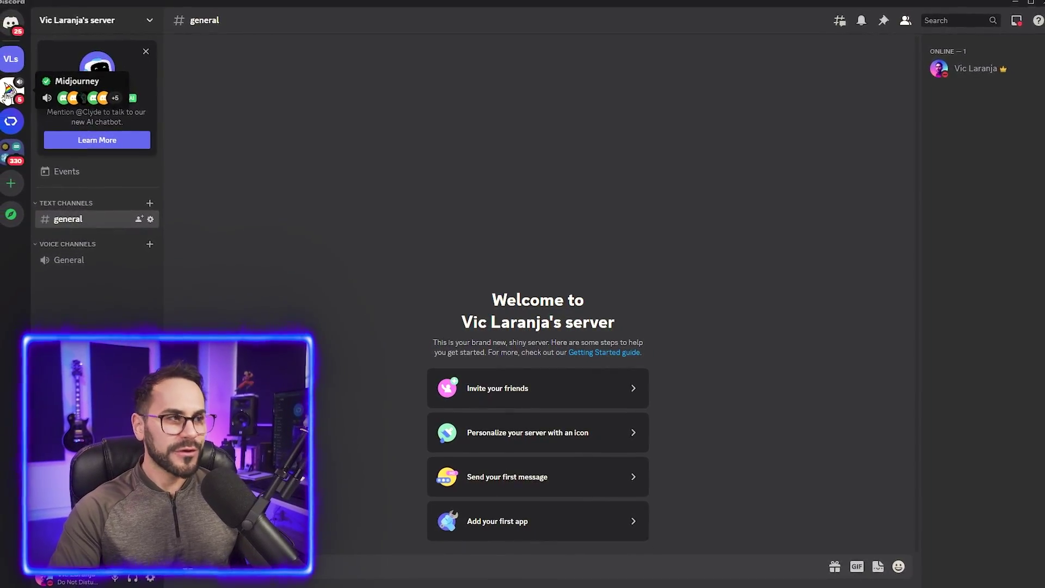
left_click(10, 89)
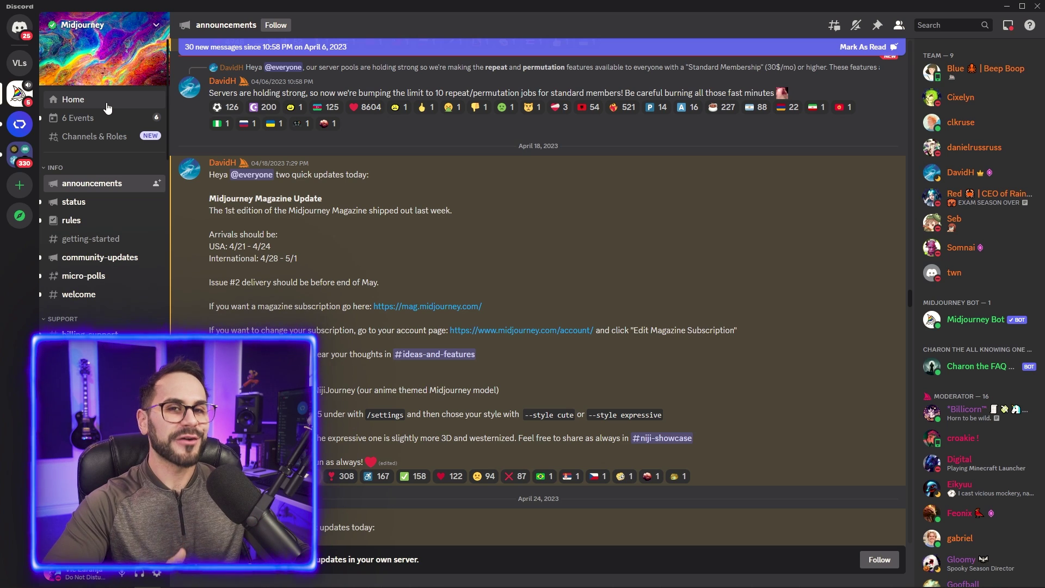
scroll(113, 165, "down", 5)
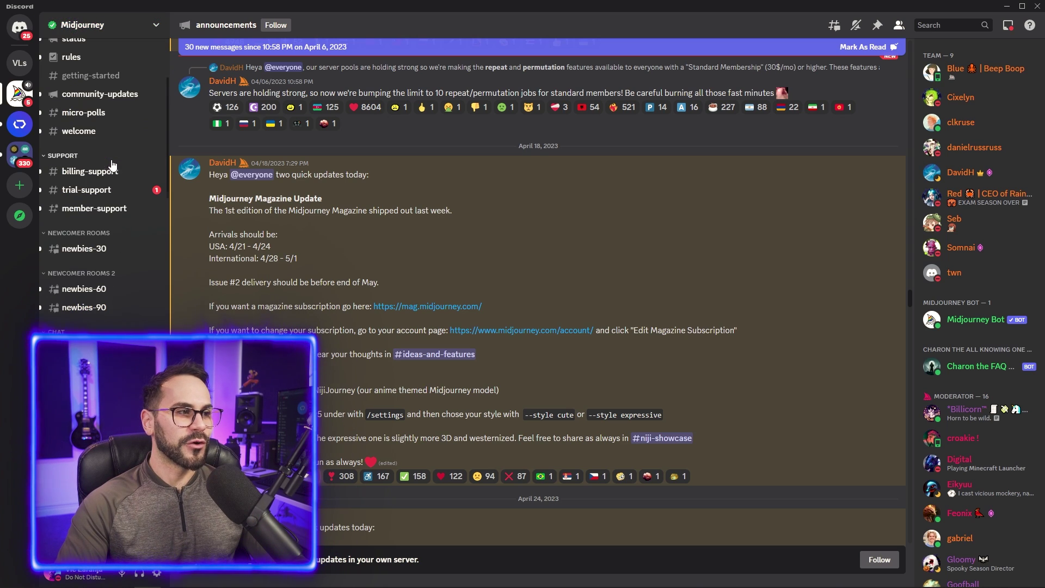
left_click(83, 249)
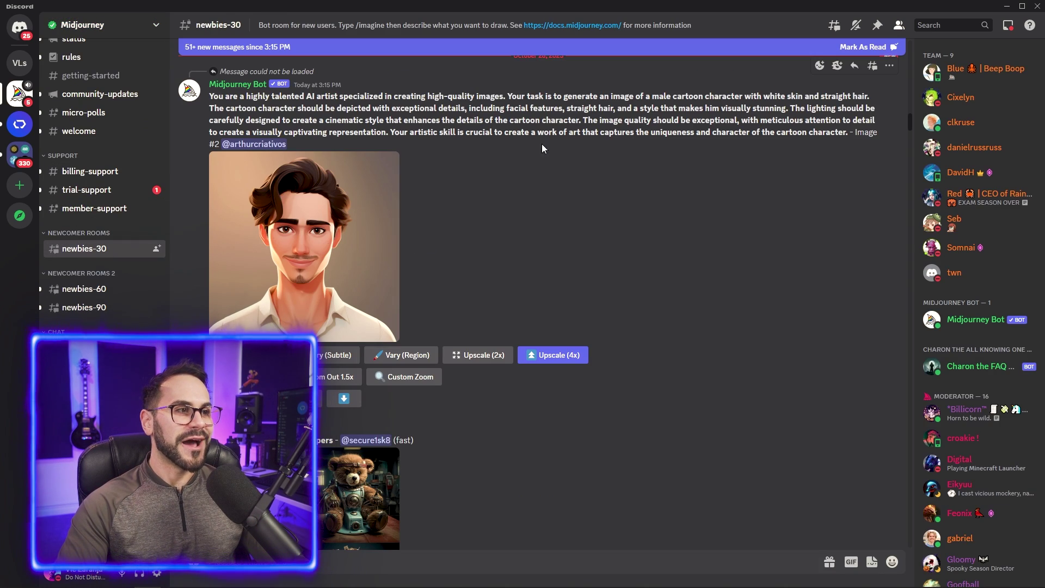
left_click(245, 84)
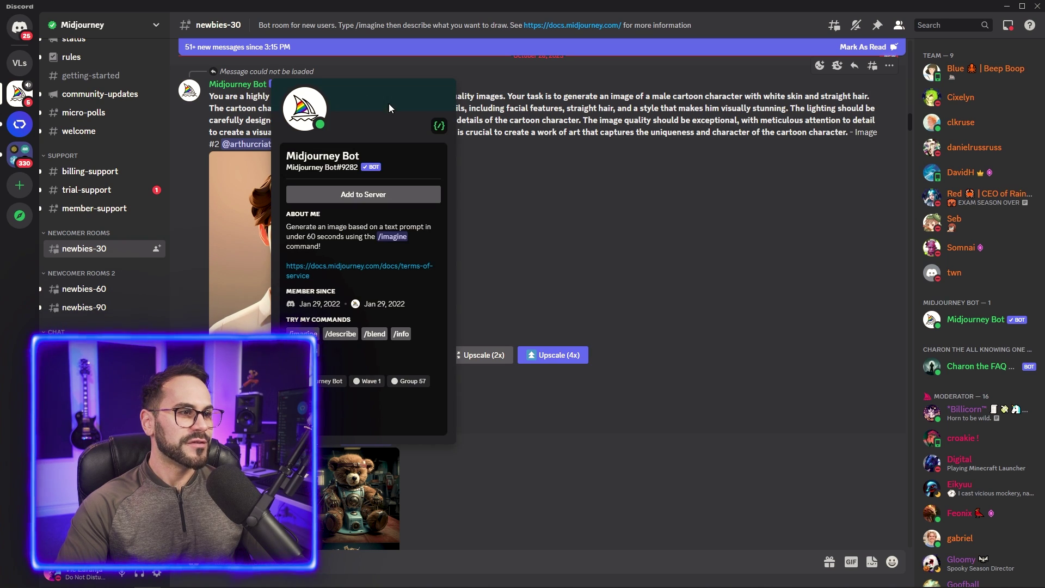
Add the Midjourney Bot to the new personal server, authorize all its requested permissions, and go to that server
left_click(375, 200)
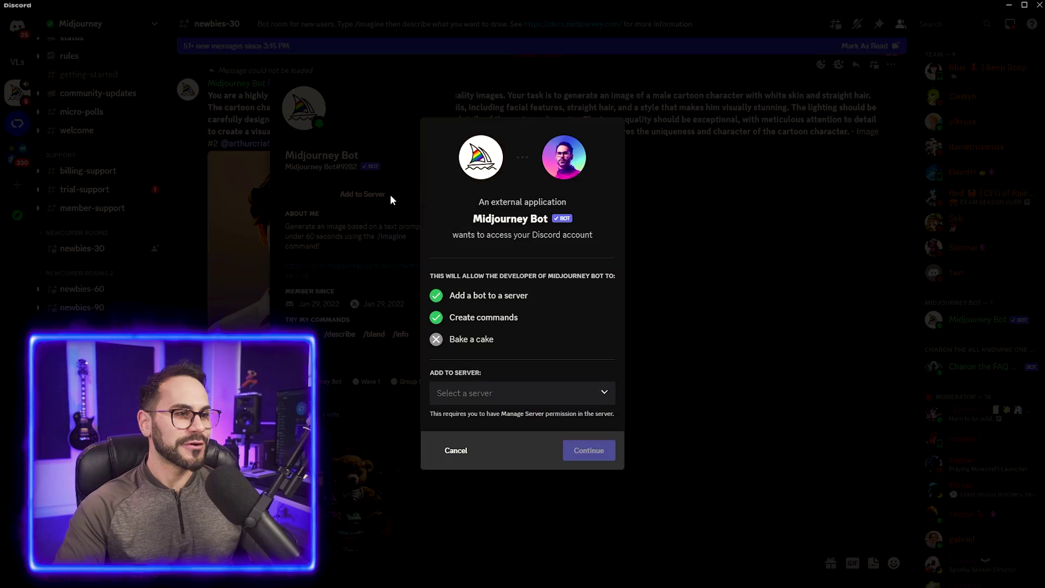
left_click(549, 399)
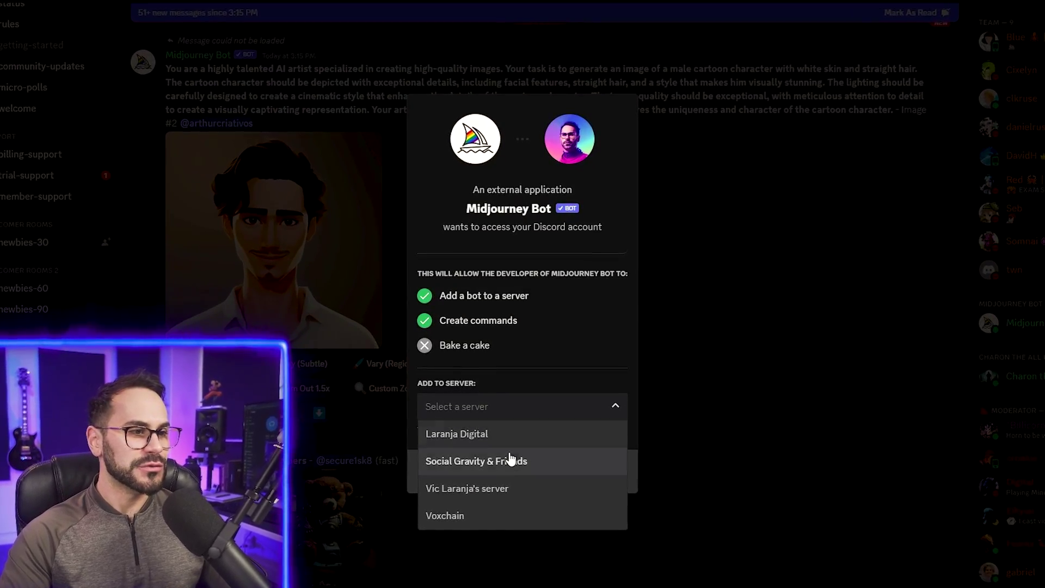
left_click(490, 474)
left_click(584, 479)
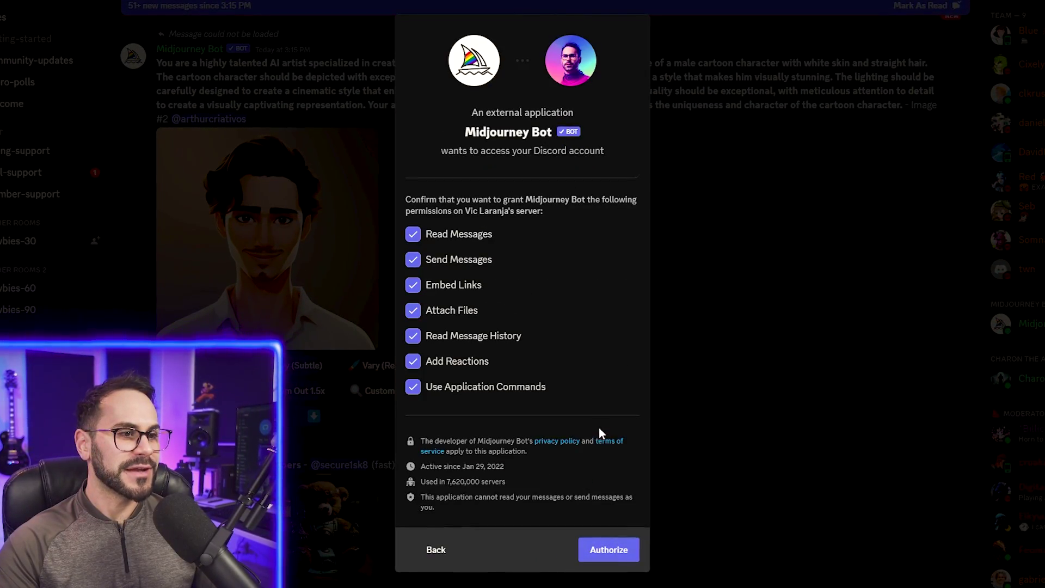
left_click(611, 552)
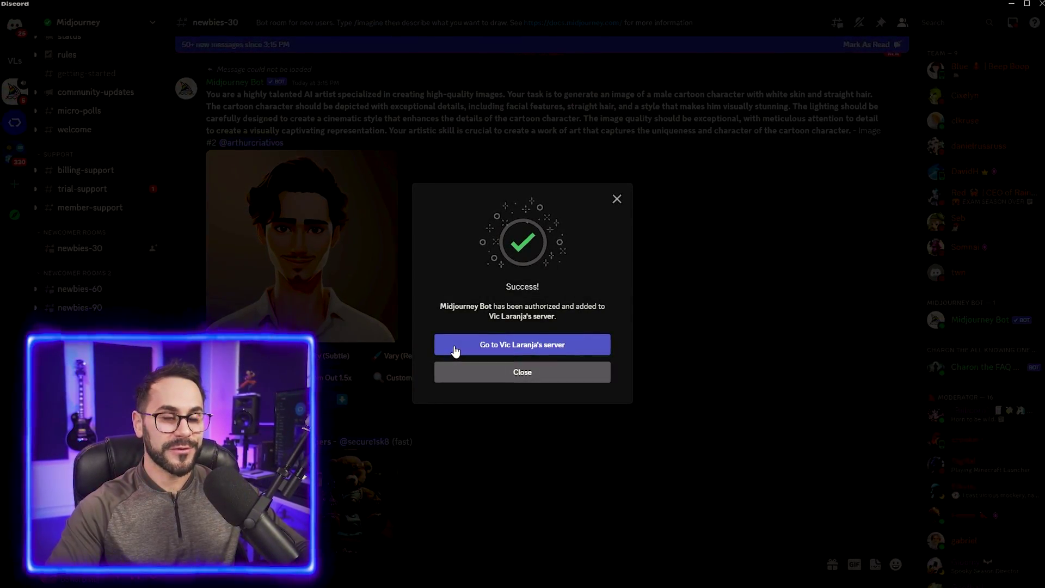
left_click(455, 349)
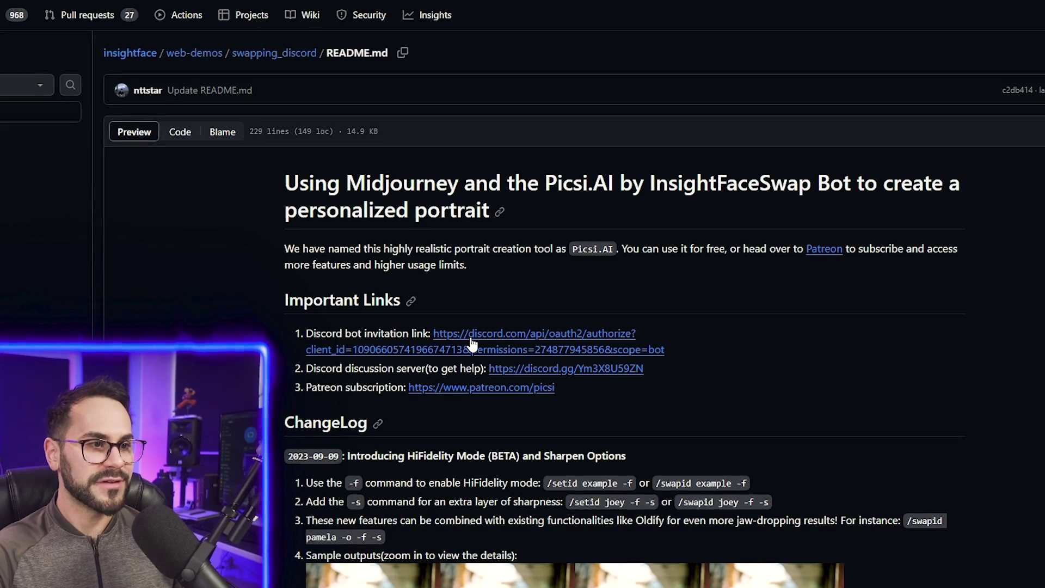
Add the InsightFace bot to the personal server through the Discord bot invitation link in the GitHub README and authorize it
left_click(471, 337)
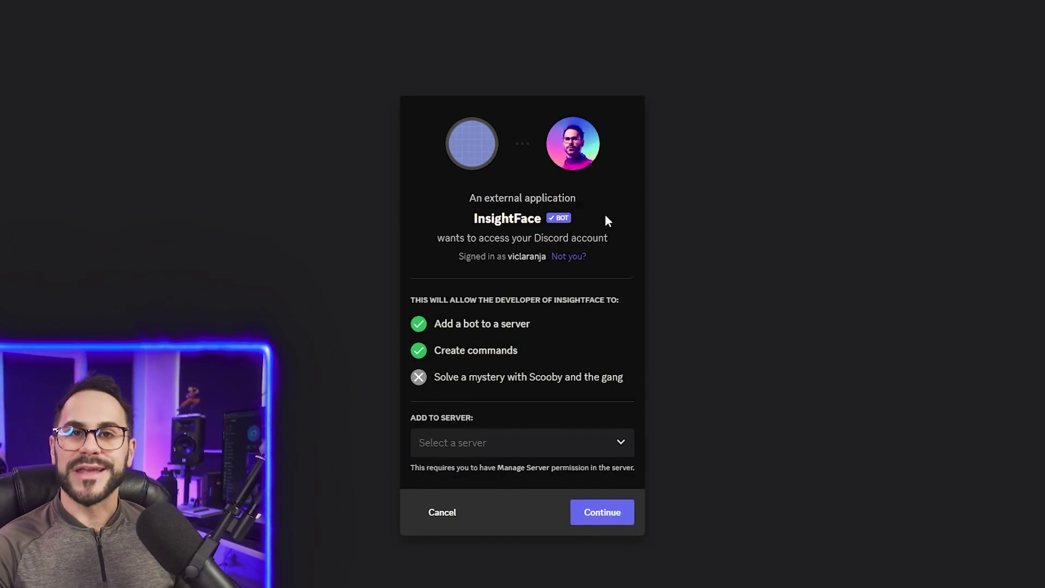
left_click(584, 441)
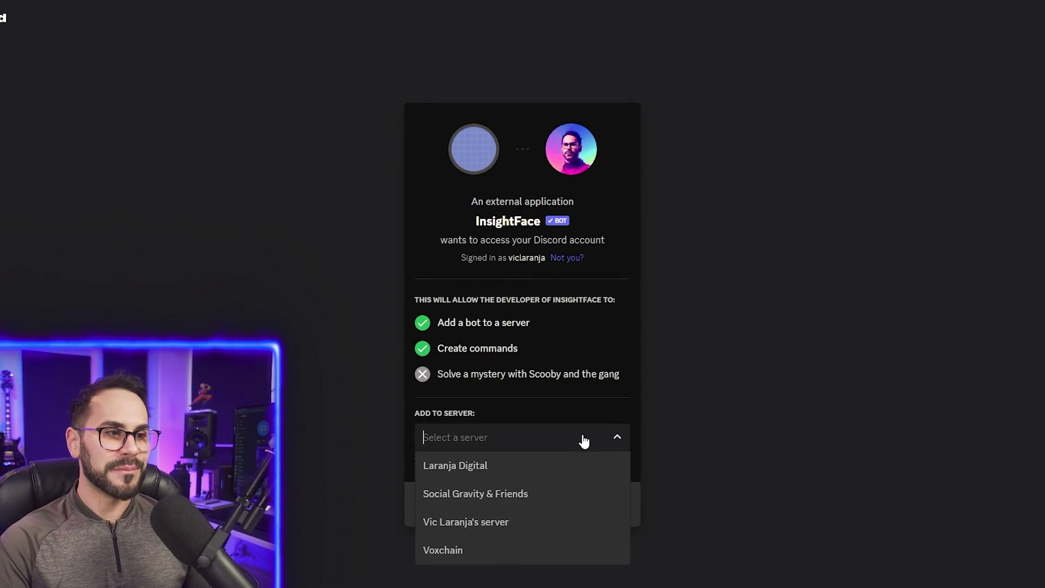
left_click(493, 523)
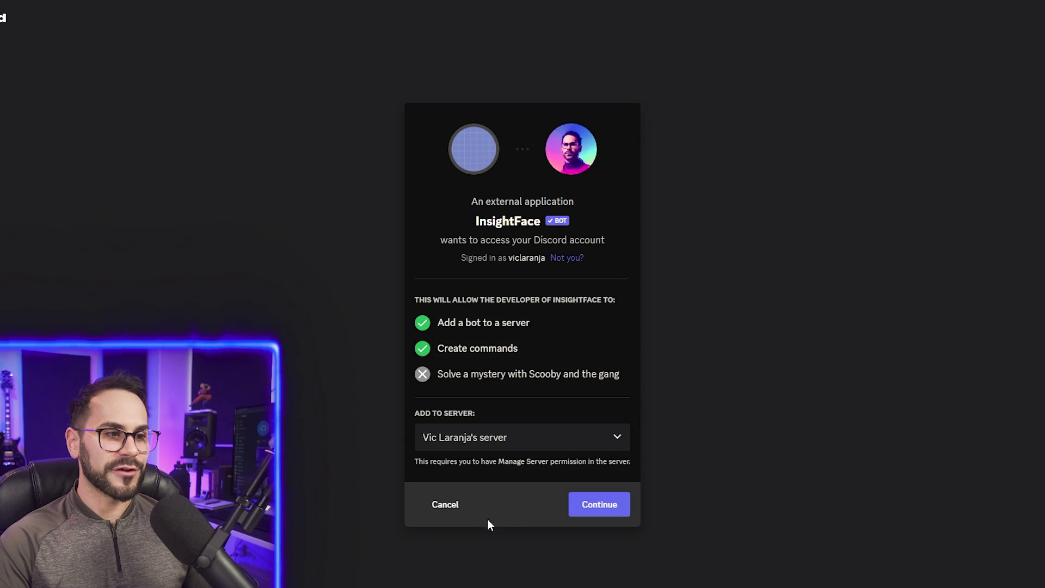
left_click(591, 510)
left_click(624, 554)
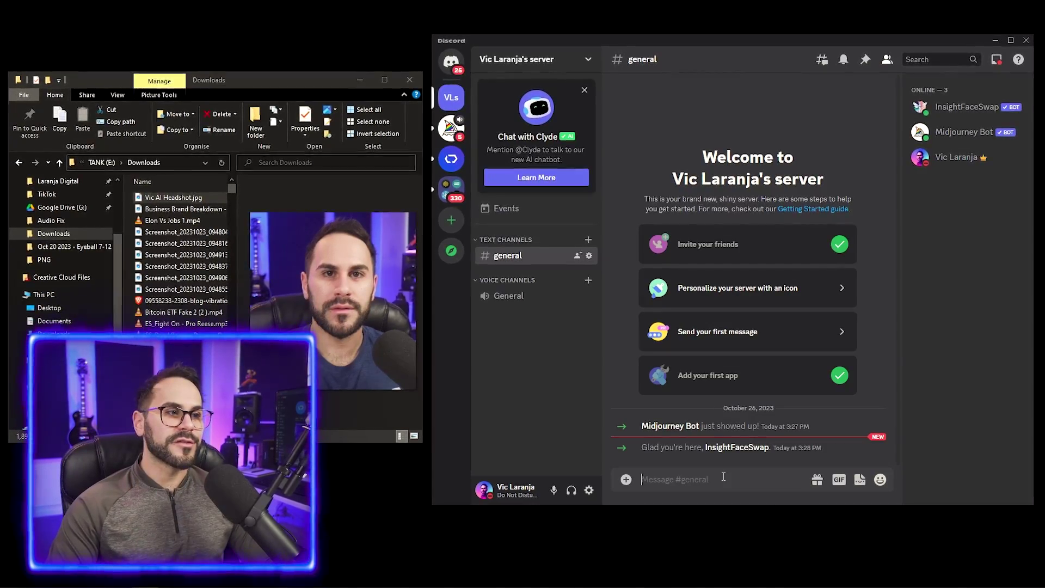
Save a face identity with InsightFaceSwap's /saveid command, using the headshot JPG from Downloads and the person's lowercase first name as idname
type("/")
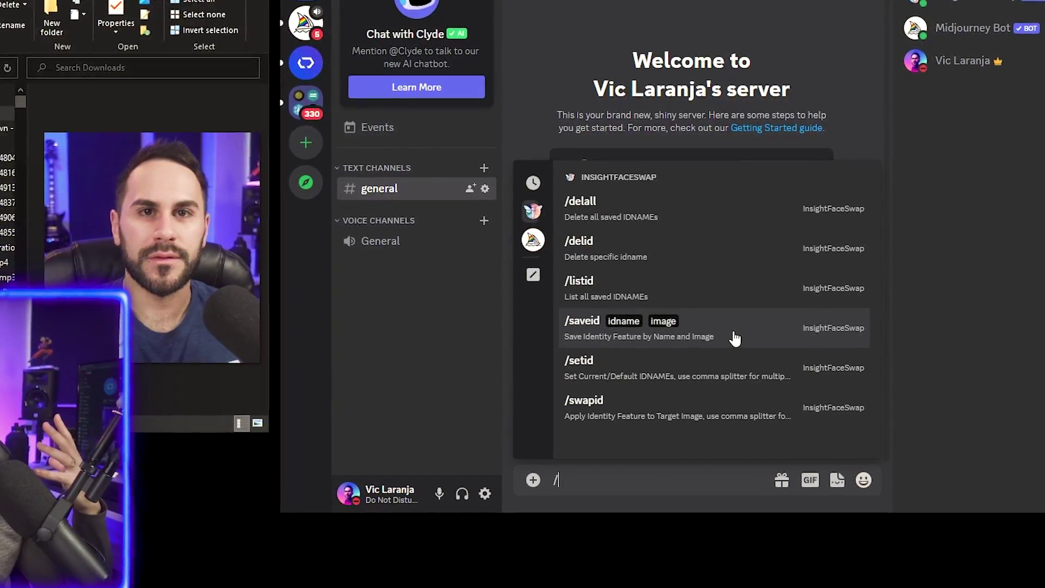
left_click(736, 336)
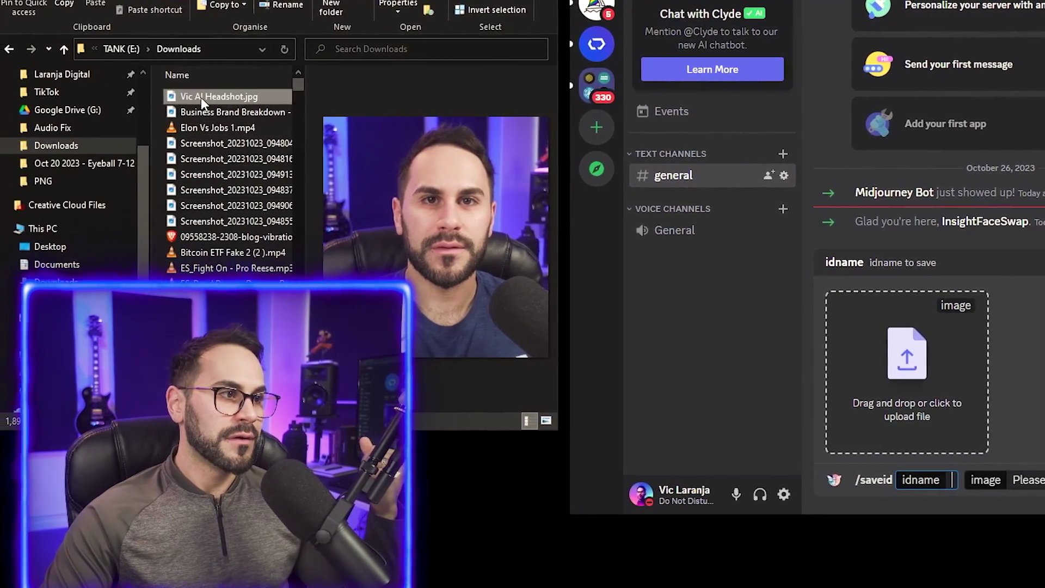
left_click_drag(200, 97, 933, 484)
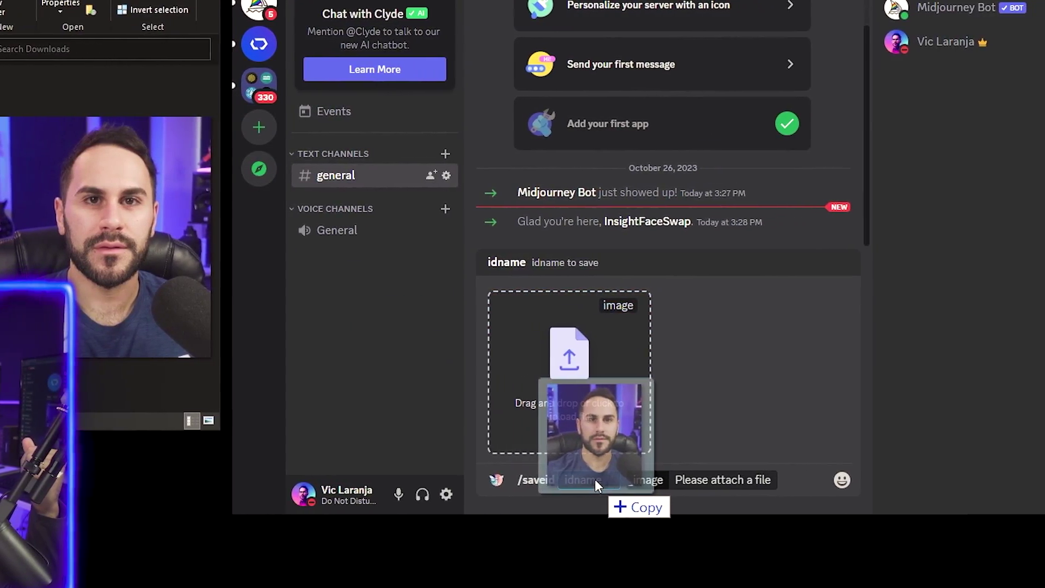
left_click_drag(595, 479, 583, 405)
type("vic")
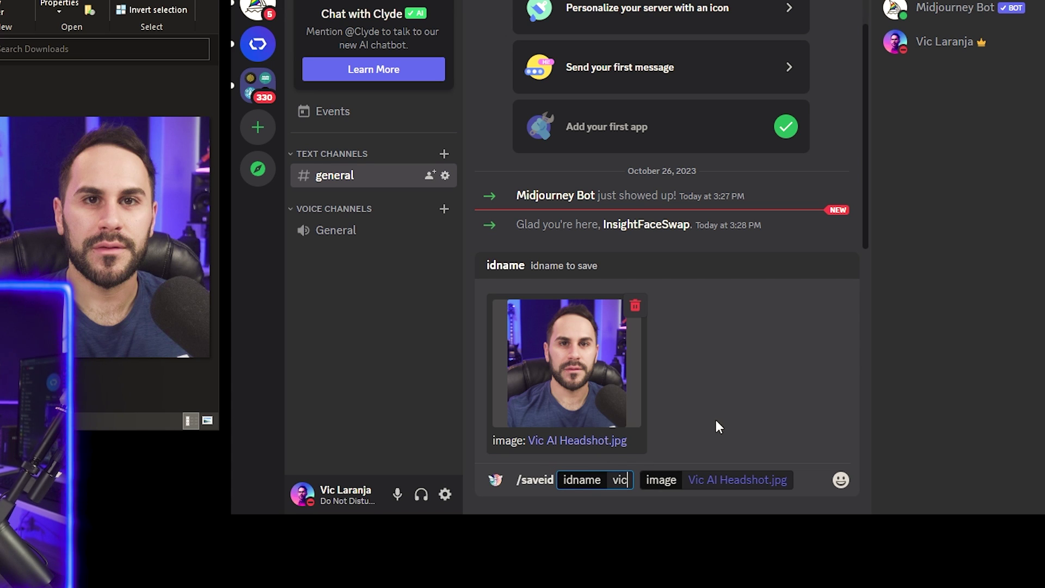
key("Return")
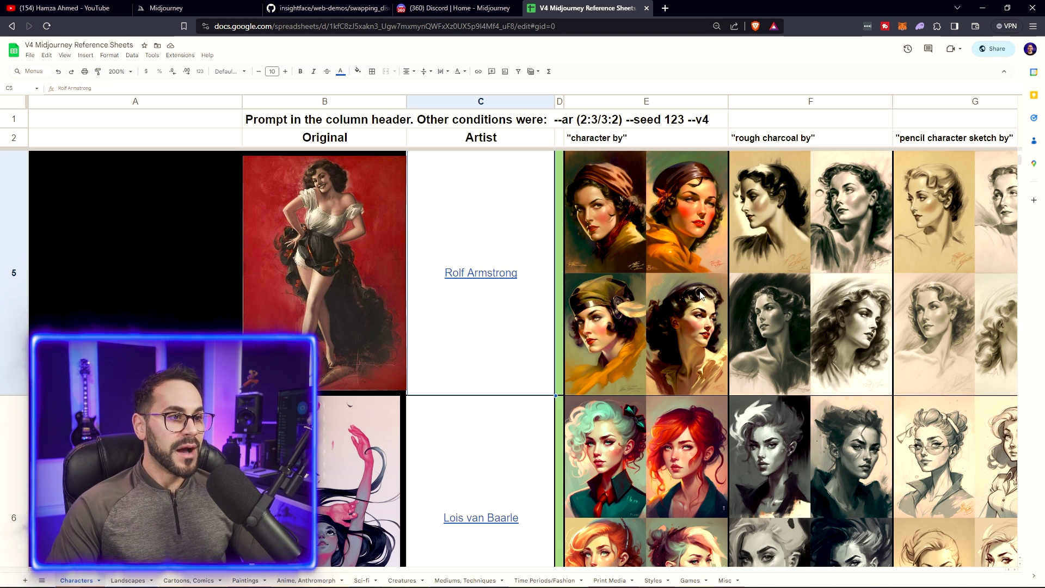
Switch to the Midjourney reference spreadsheet, look through the character styles, and select the Artist cell for Charlie Bowater
scroll(701, 293, "down", 2)
scroll(664, 305, "down", 5)
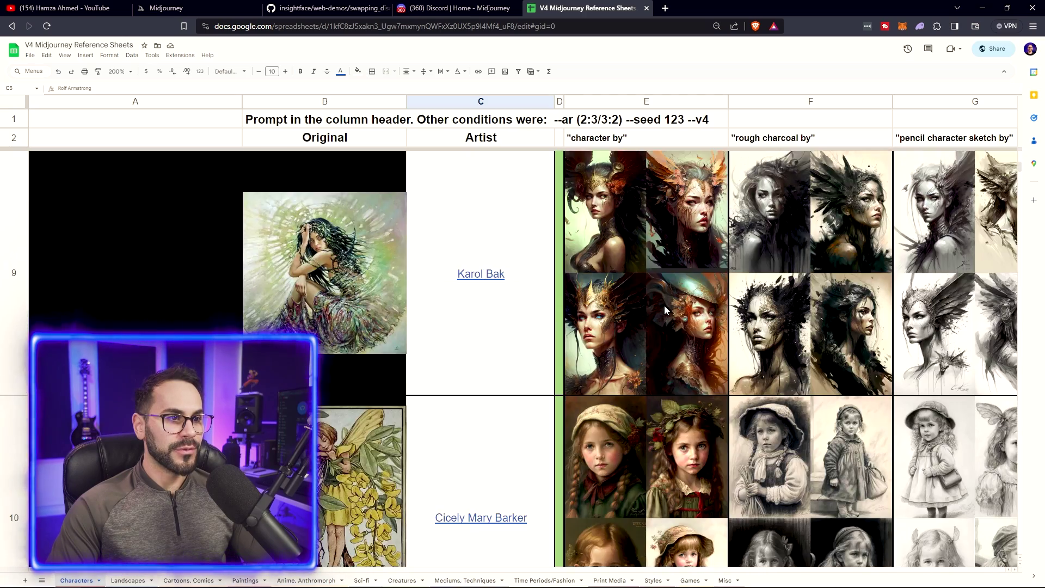
scroll(665, 309, "down", 3)
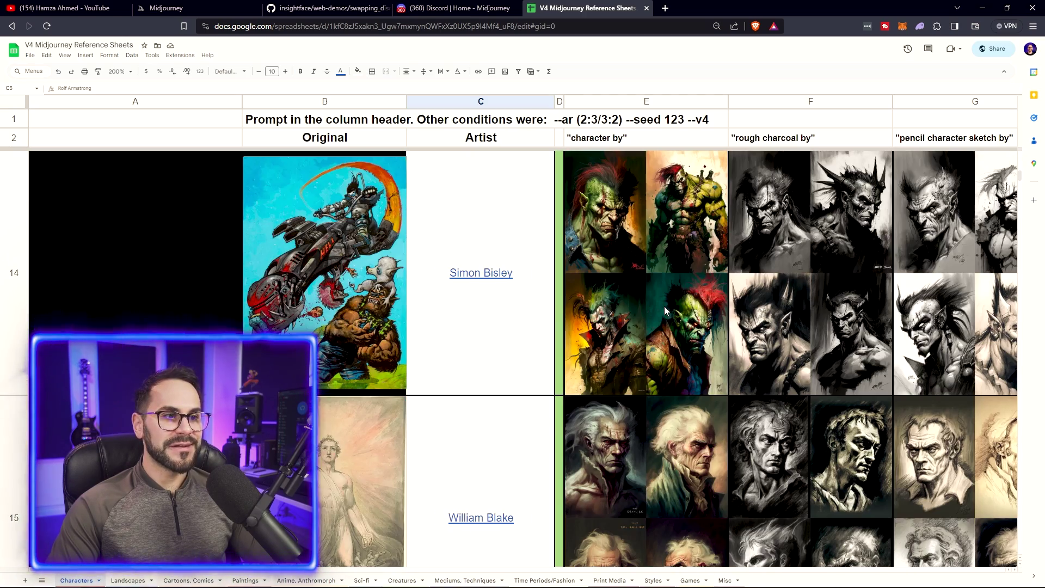
scroll(664, 306, "down", 2)
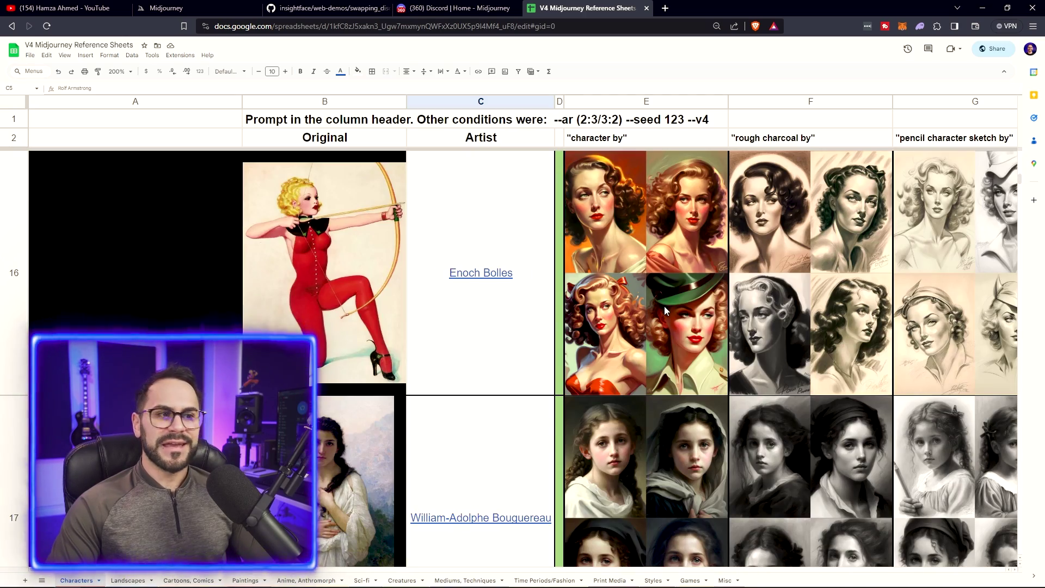
scroll(664, 306, "down", 2)
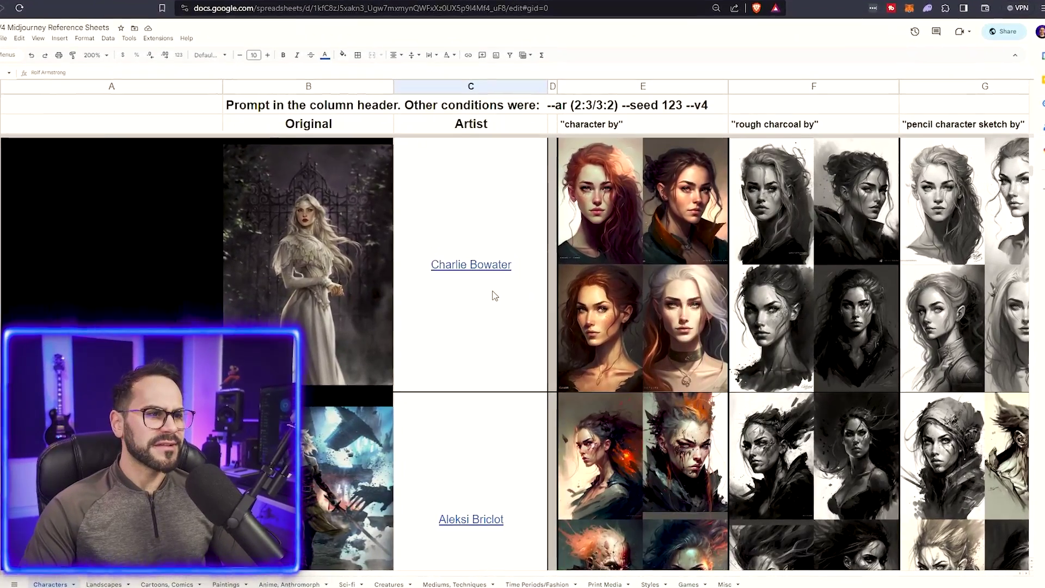
left_click(494, 295)
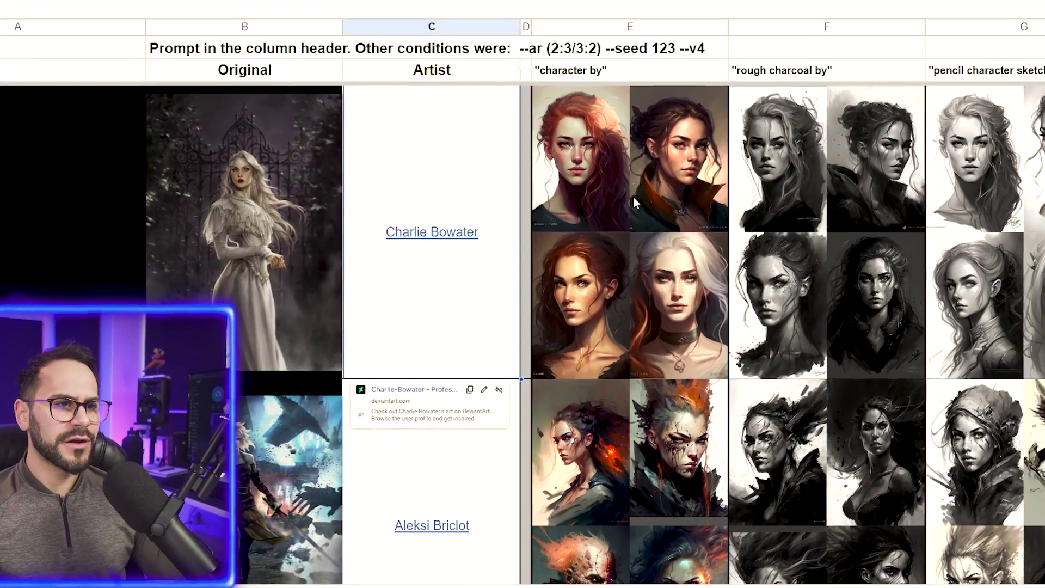
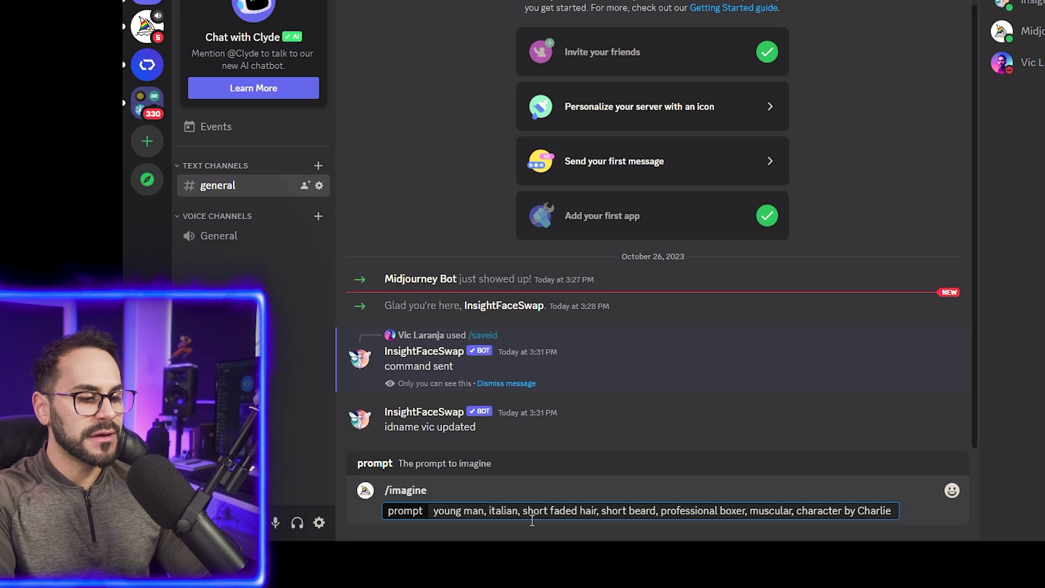
Complete the boxer /imagine prompt with "Bowater --ar 16:9 --v 5.2", generate the images, and enlarge the resulting grid
type("Bowater")
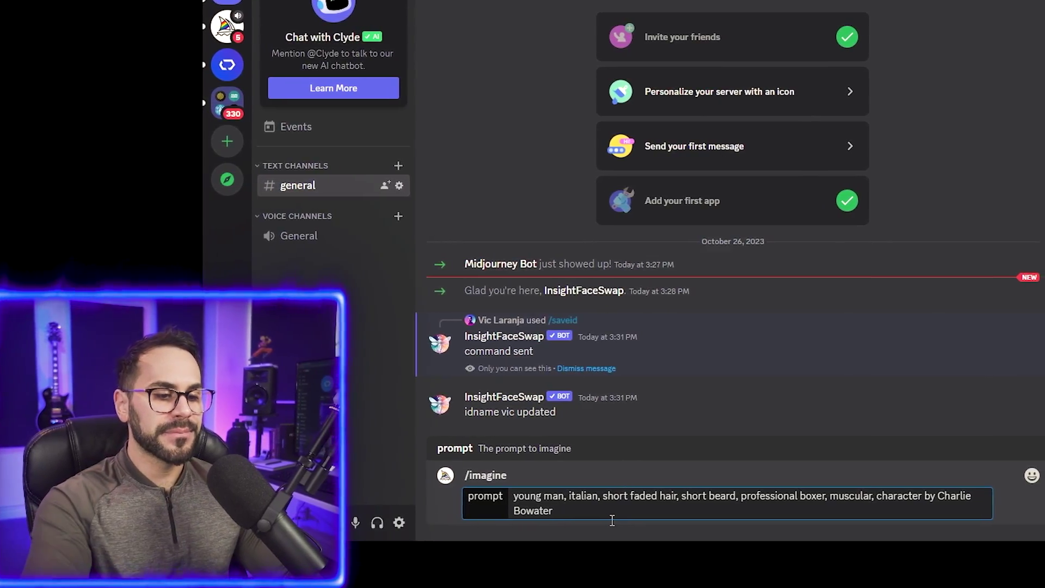
type("--a")
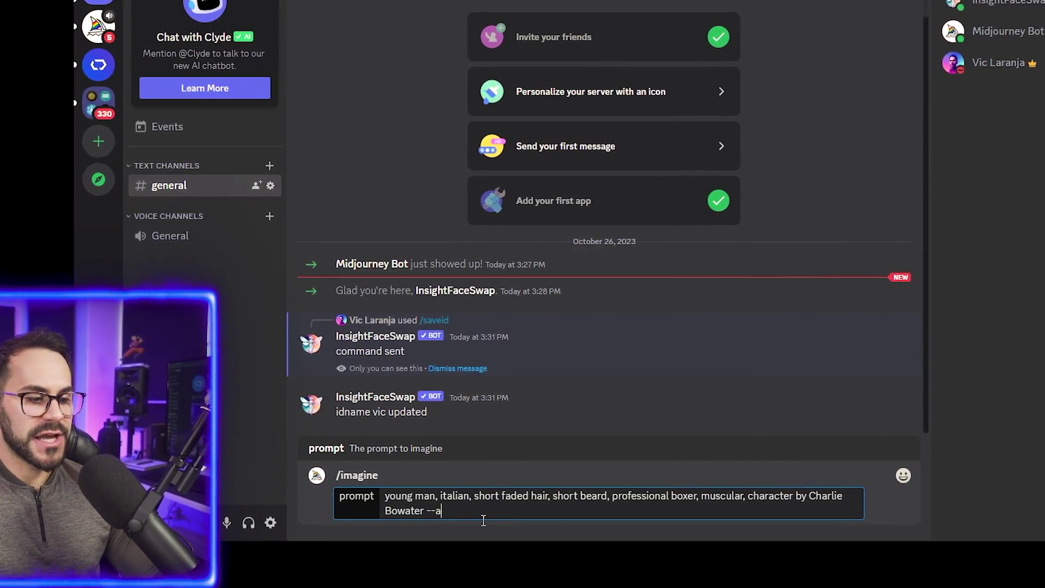
type("r 16:9")
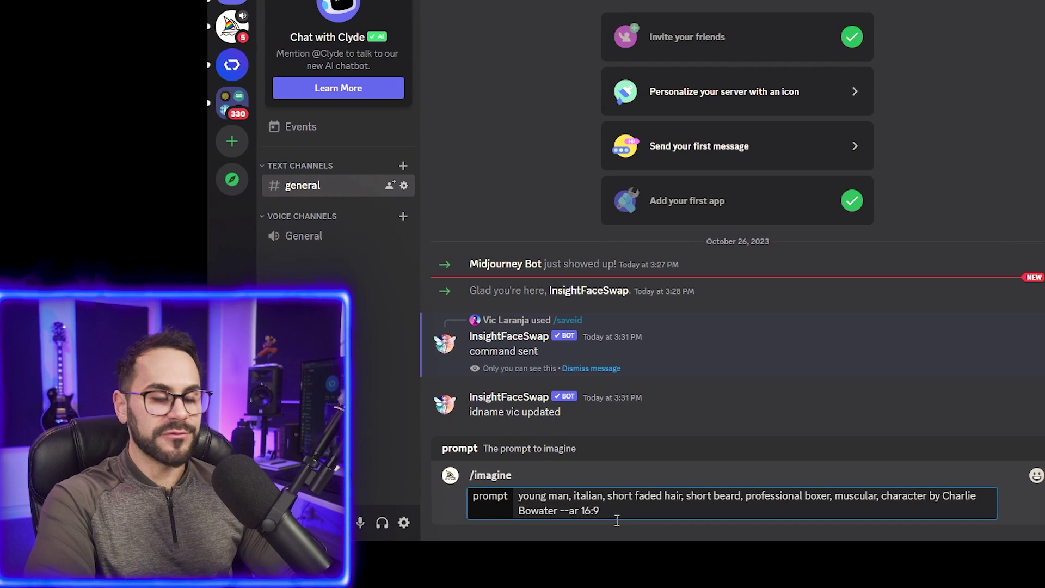
type(" --v 5.2")
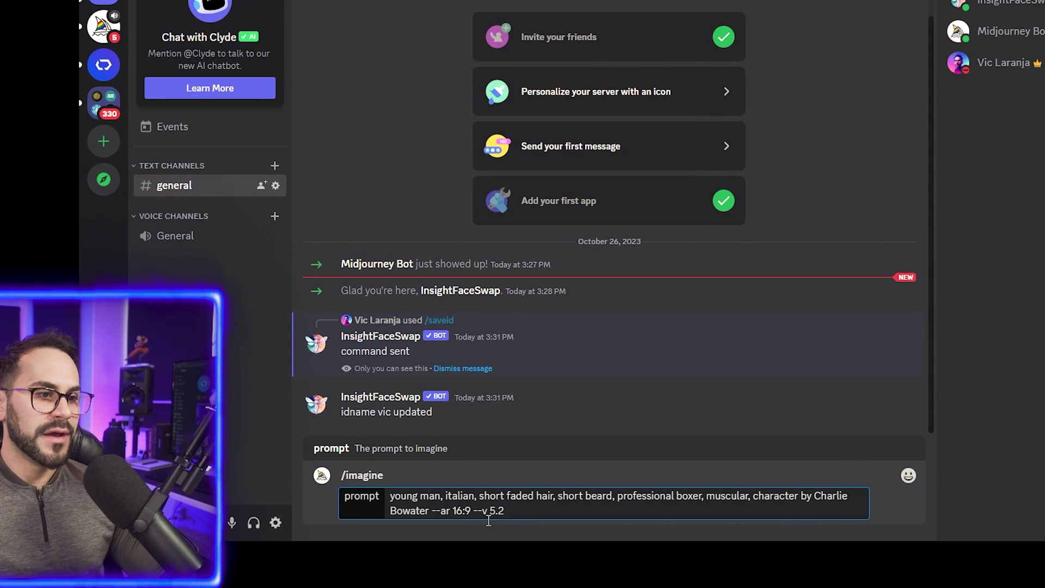
left_click_drag(534, 515, 433, 523)
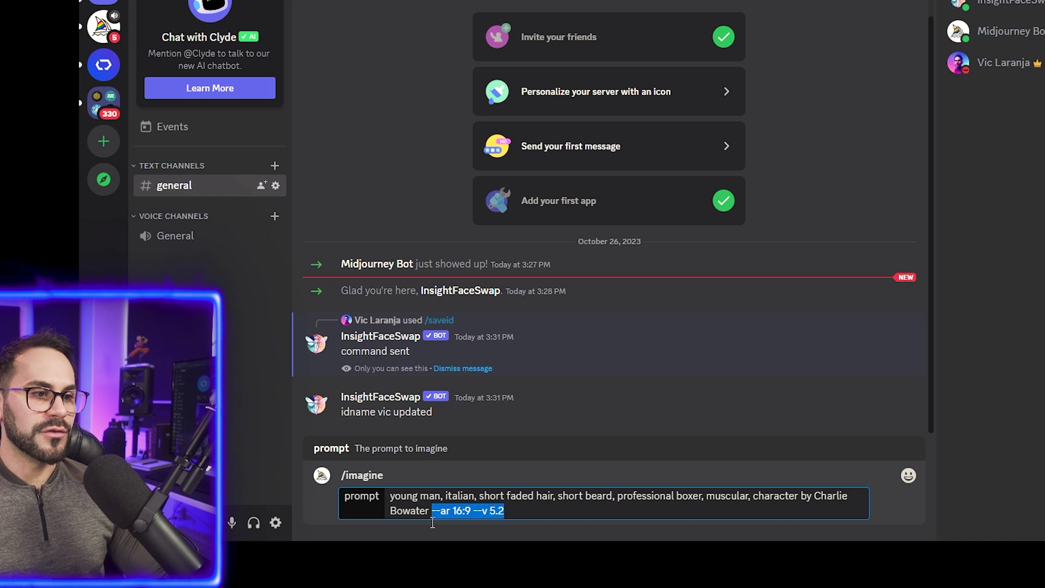
left_click(561, 513)
key("Return")
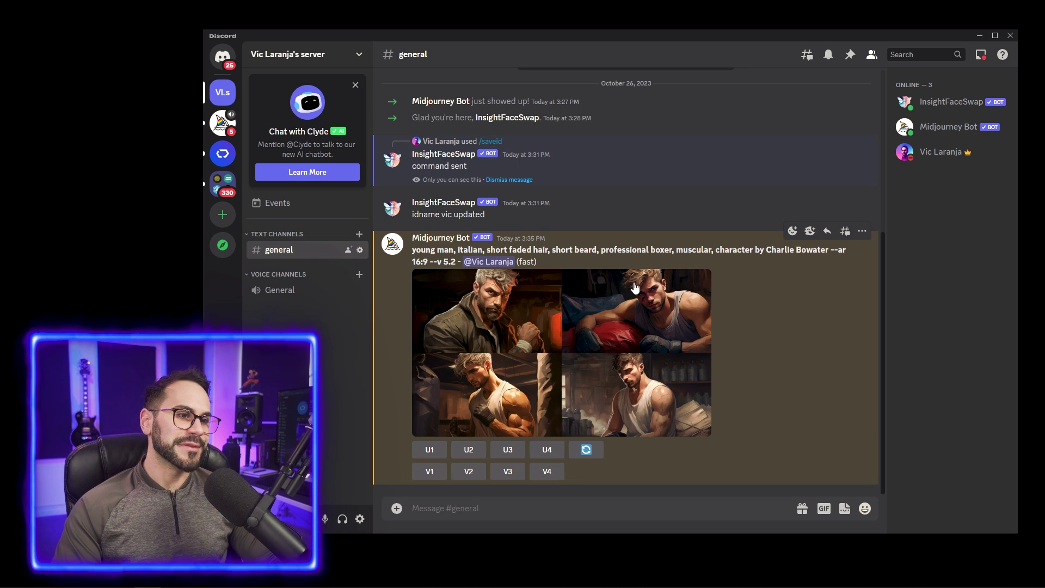
left_click(616, 312)
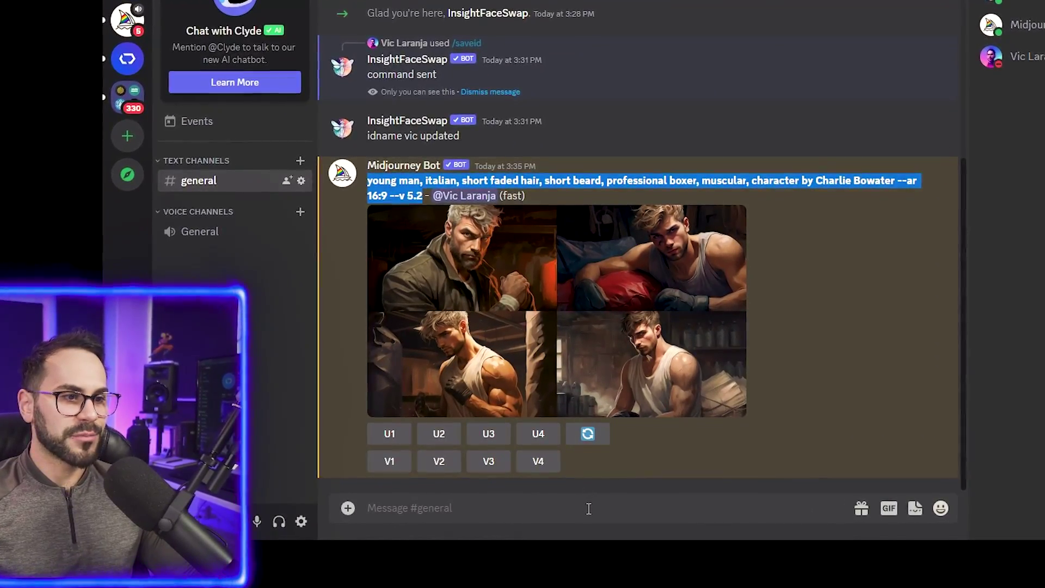
Generate a new /imagine with the same boxer prompt, adding "facing the camera, cinematic lighting, blue background," before "character by Charlie Bowater"
left_click(588, 508)
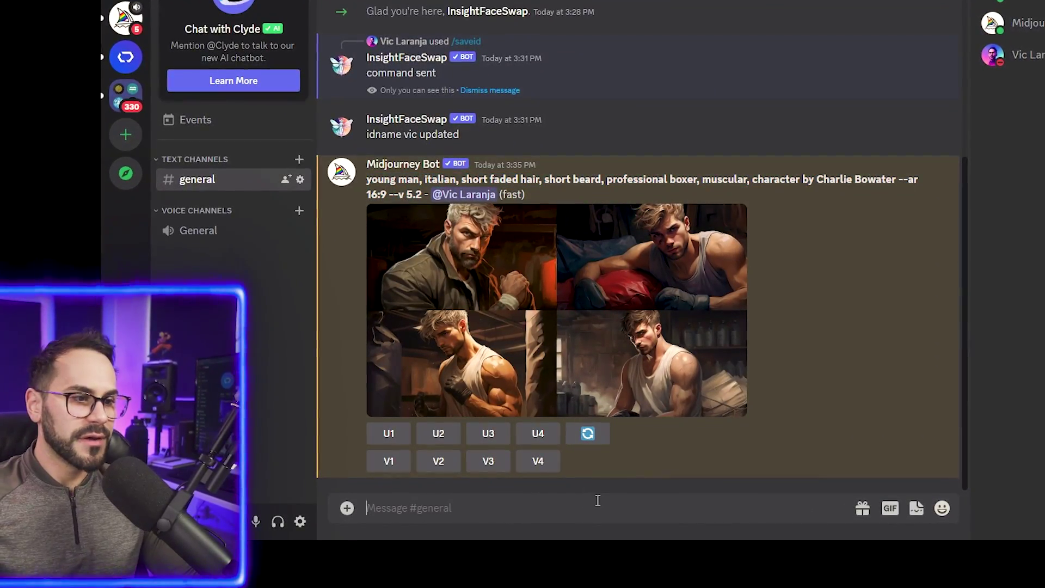
type("/imagine")
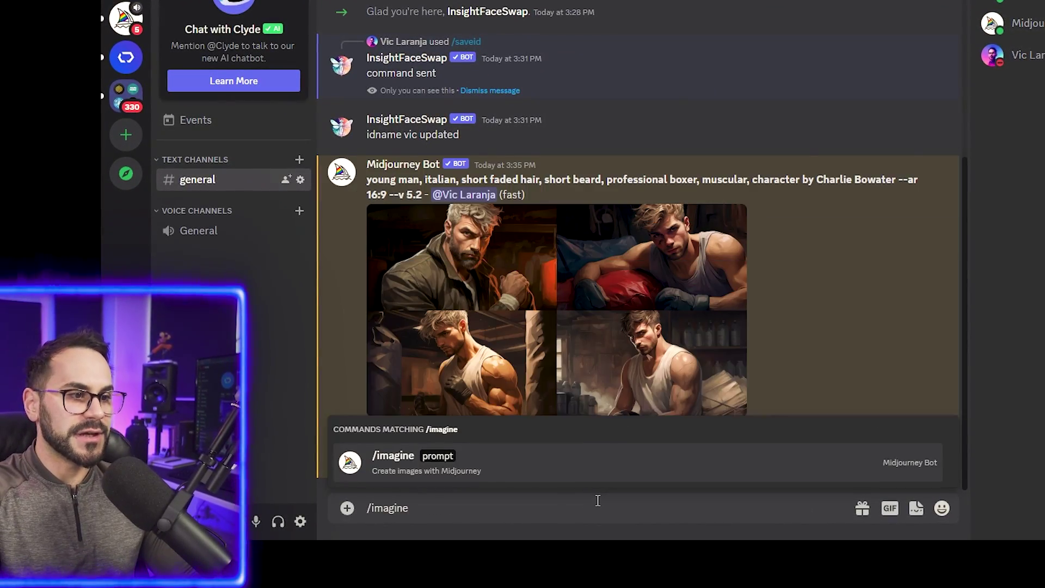
key("Tab")
type("young man, italian, short faded hair, short beard, professional boxer, muscular, character by Charlie Bowater --ar 16:9 --v 5.2")
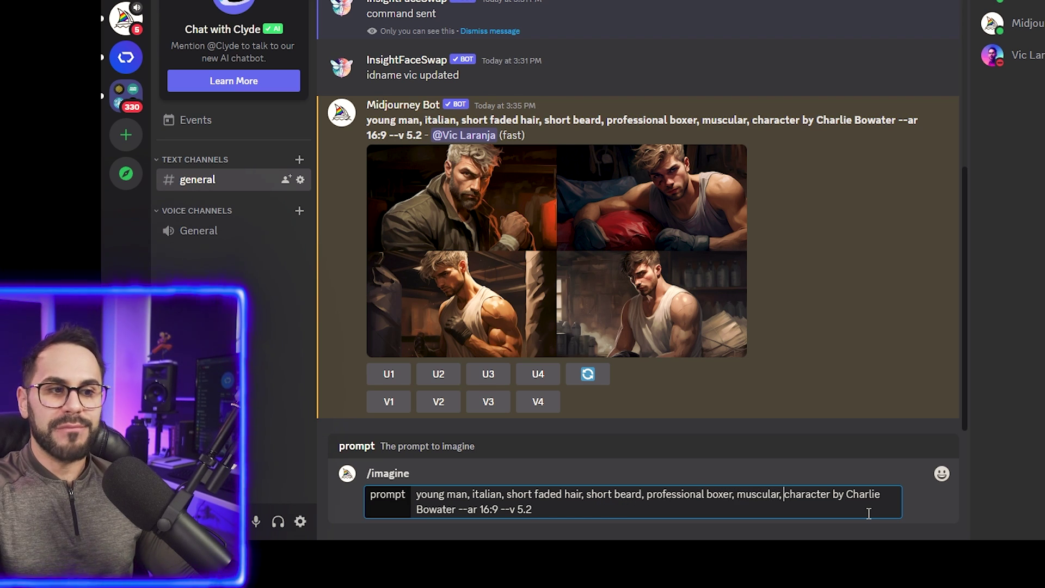
type("facing the ")
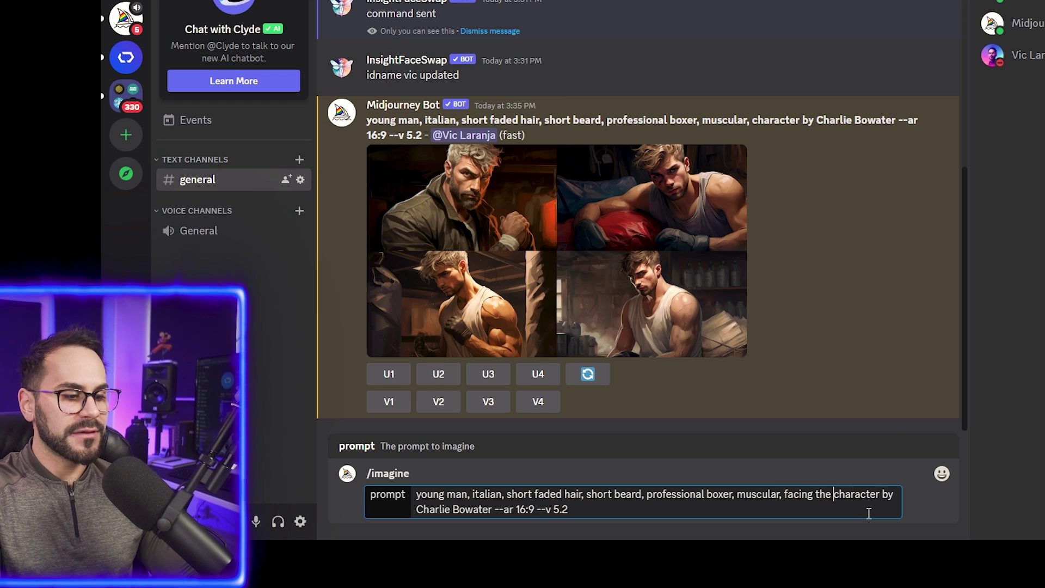
type("camera, cinematic")
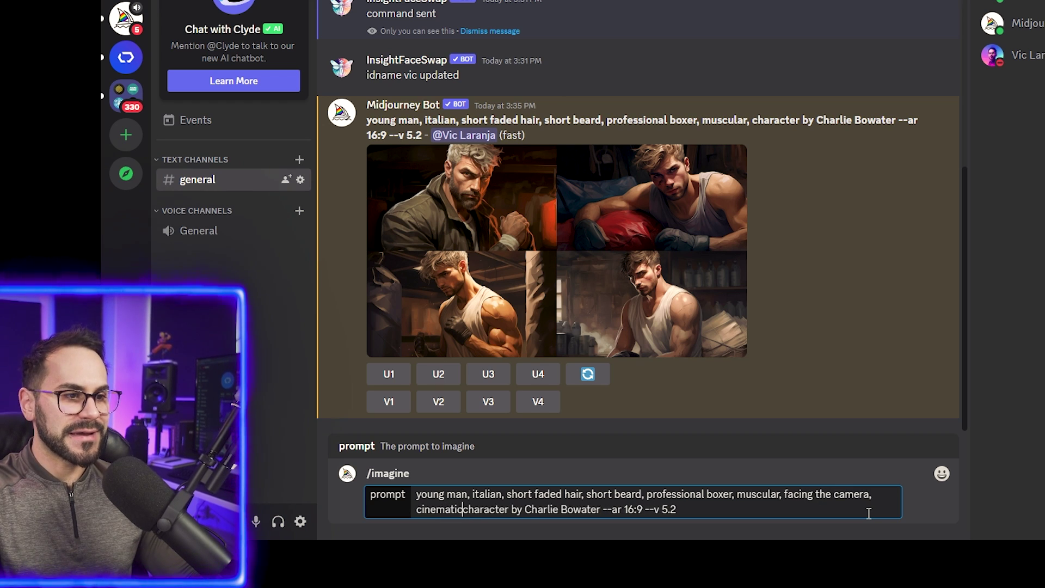
type(" lighting")
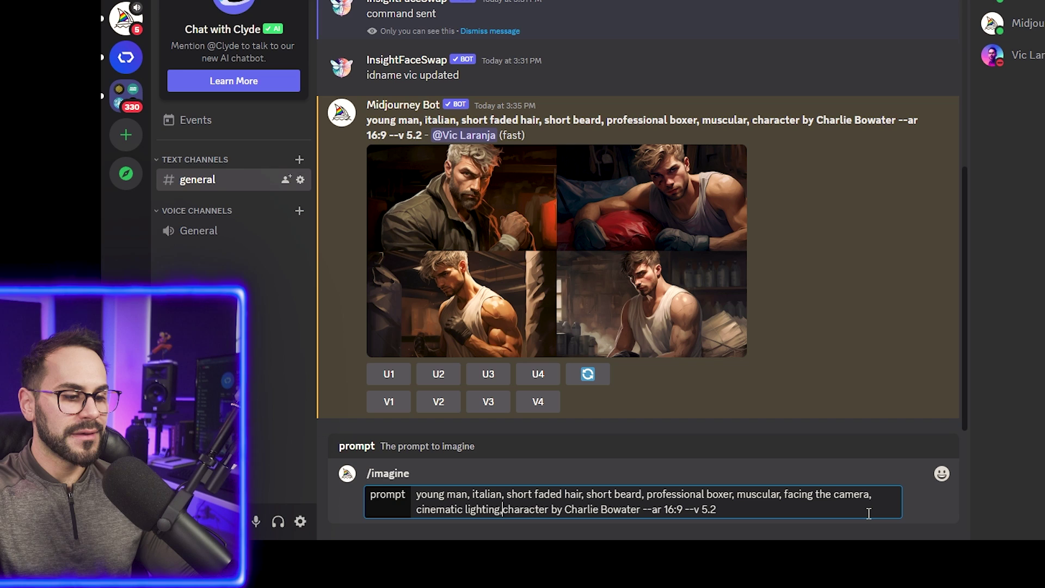
type(", blue background")
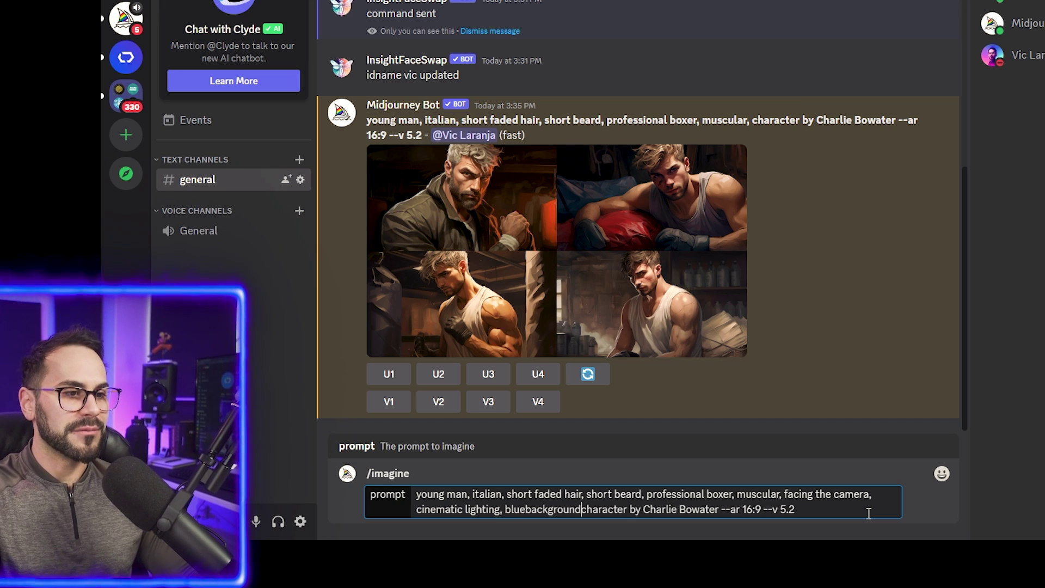
type(",")
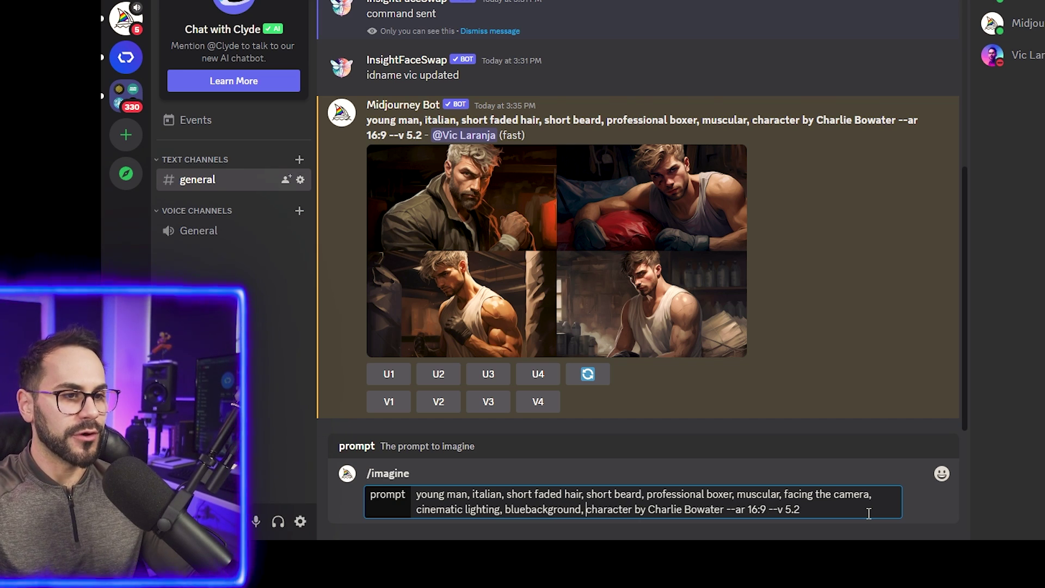
key("Return")
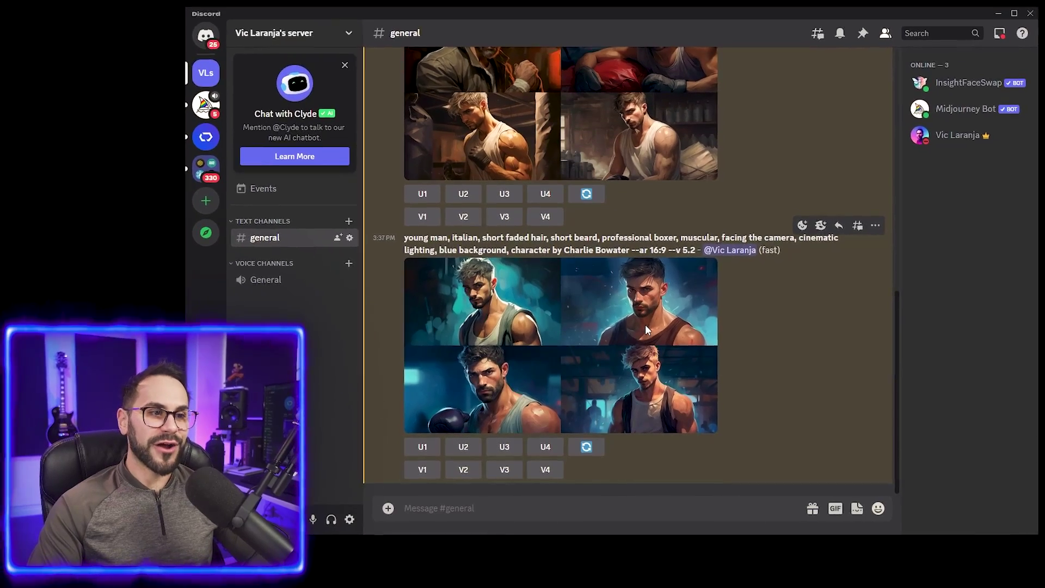
Inspect the blue-background grid, upscale images 2 and 3, and view the upscaled portraits at larger size
left_click(714, 305)
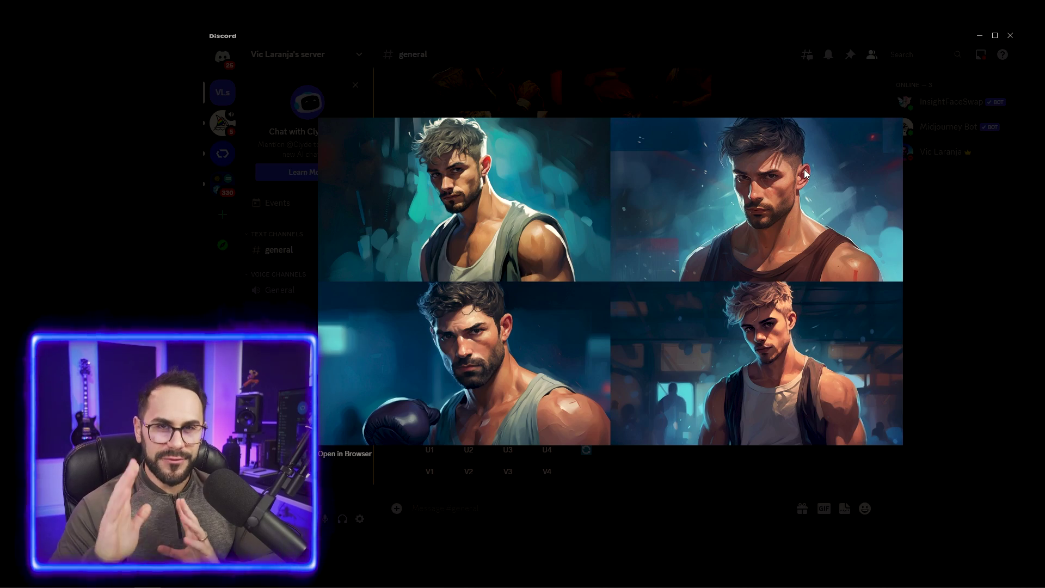
left_click(684, 112)
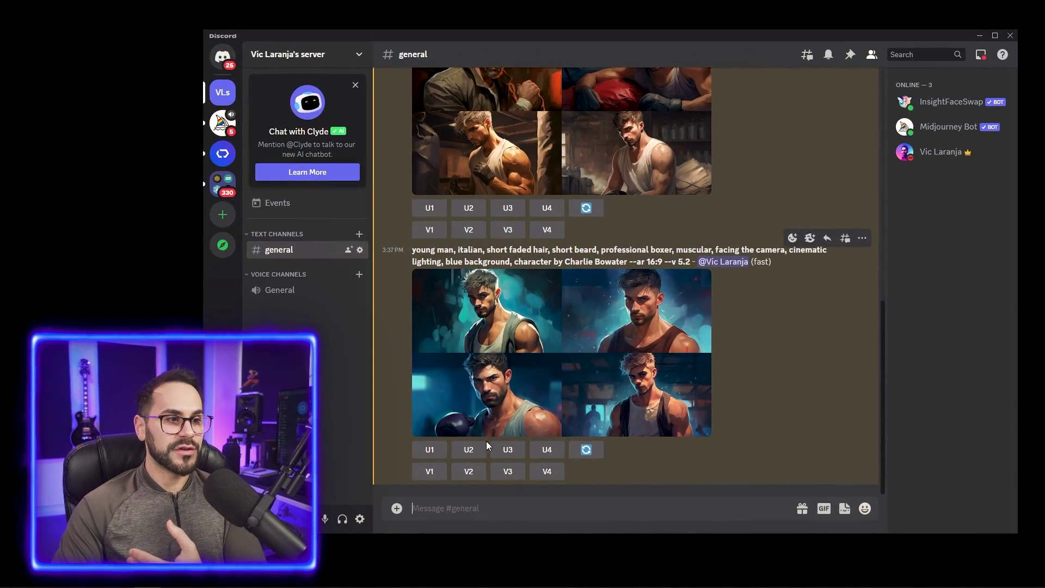
left_click(466, 455)
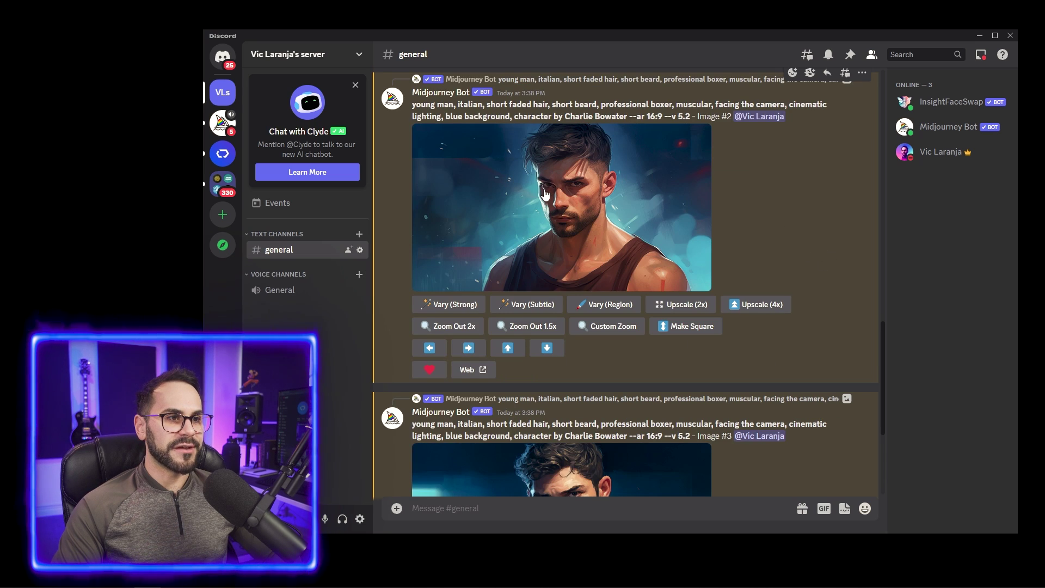
scroll(782, 209, "up", 5)
scroll(647, 250, "down", 5)
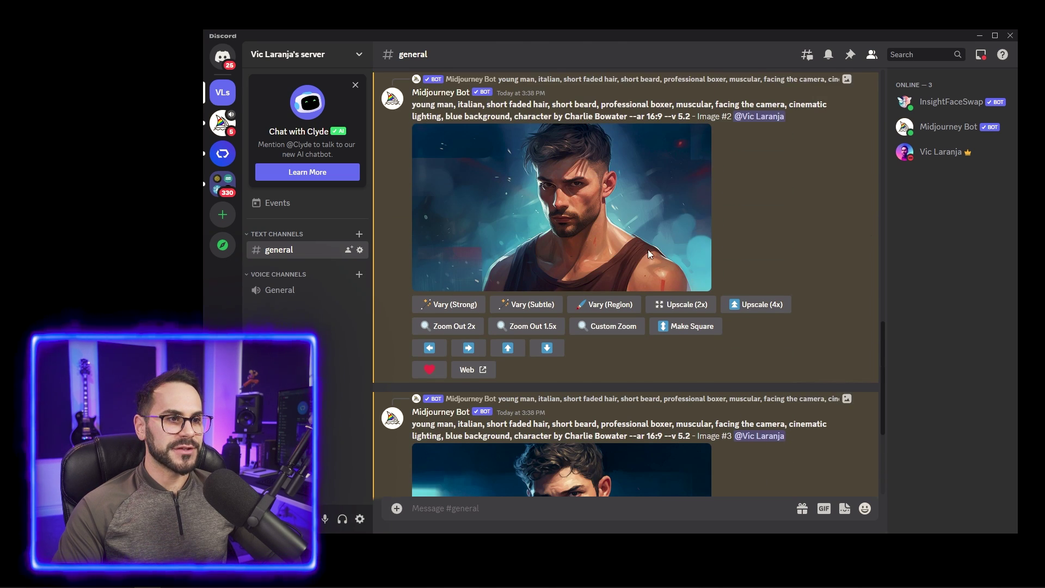
left_click(617, 227)
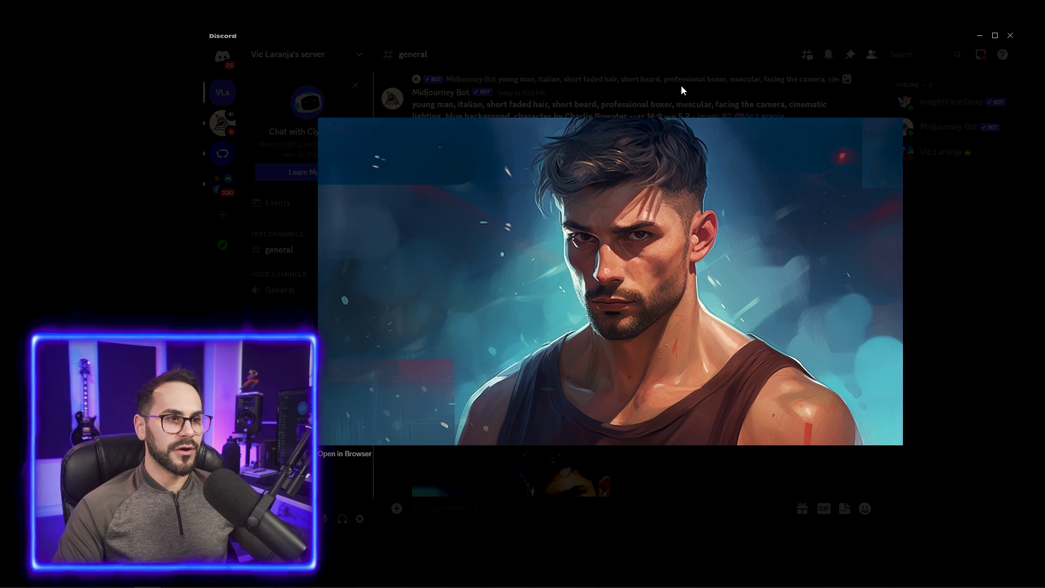
left_click(681, 85)
scroll(671, 285, "down", 3)
left_click(633, 315)
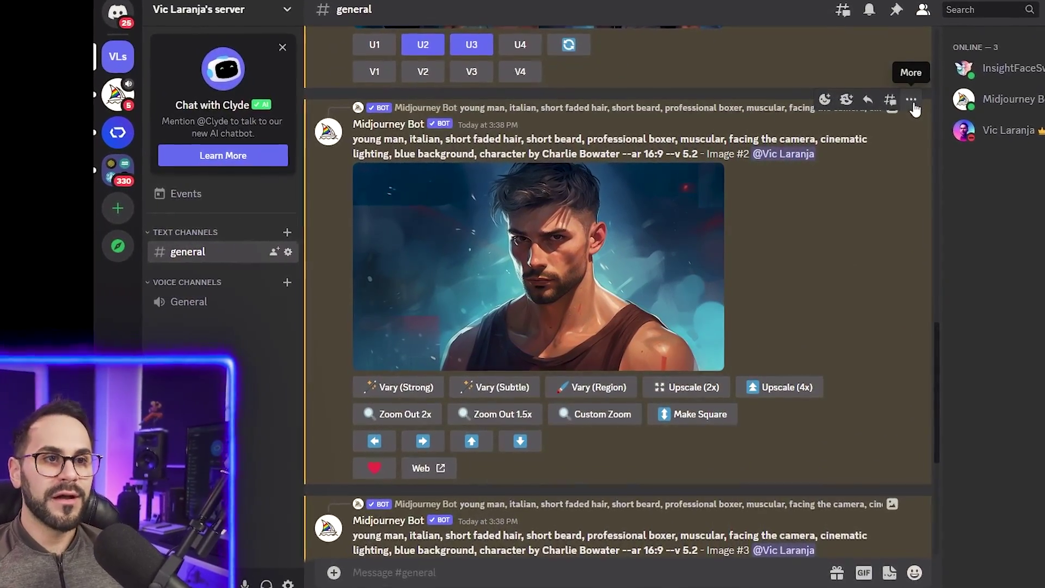
Run the INSwapper app on the upscaled image 2 and view the face-swapped result enlarged
left_click(909, 105)
mouse_move(835, 281)
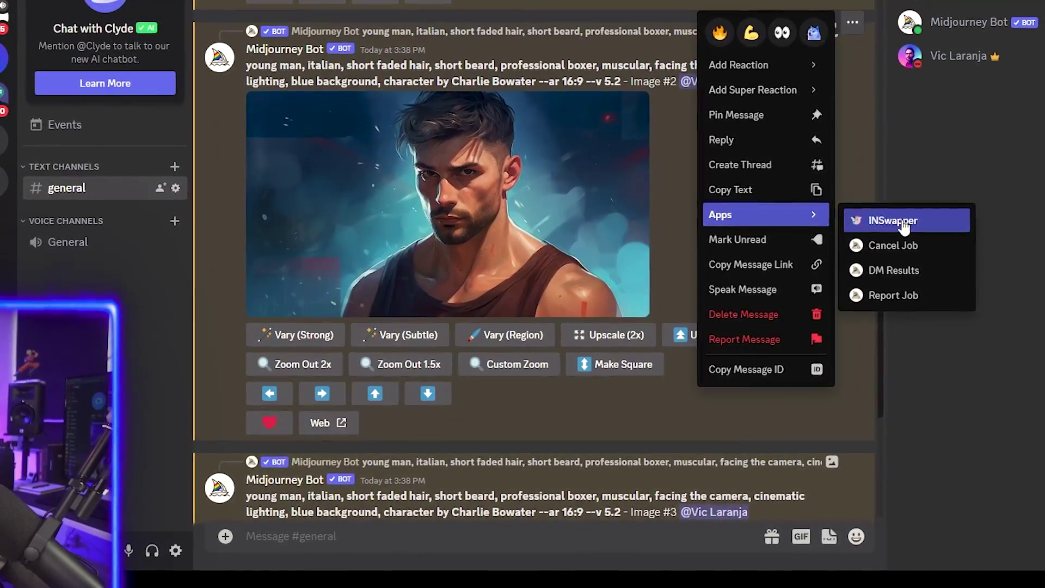
left_click(904, 222)
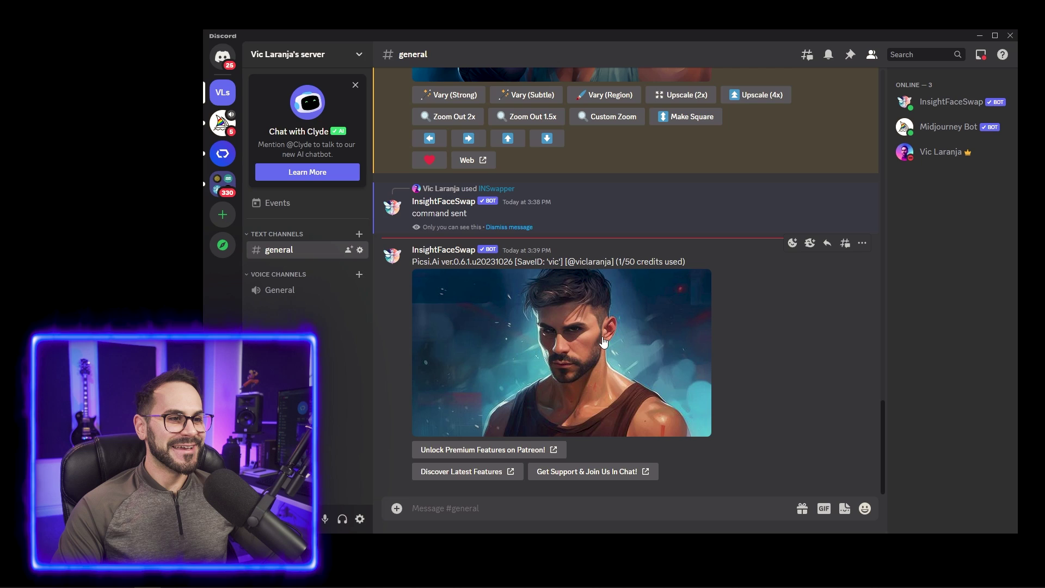
left_click(644, 344)
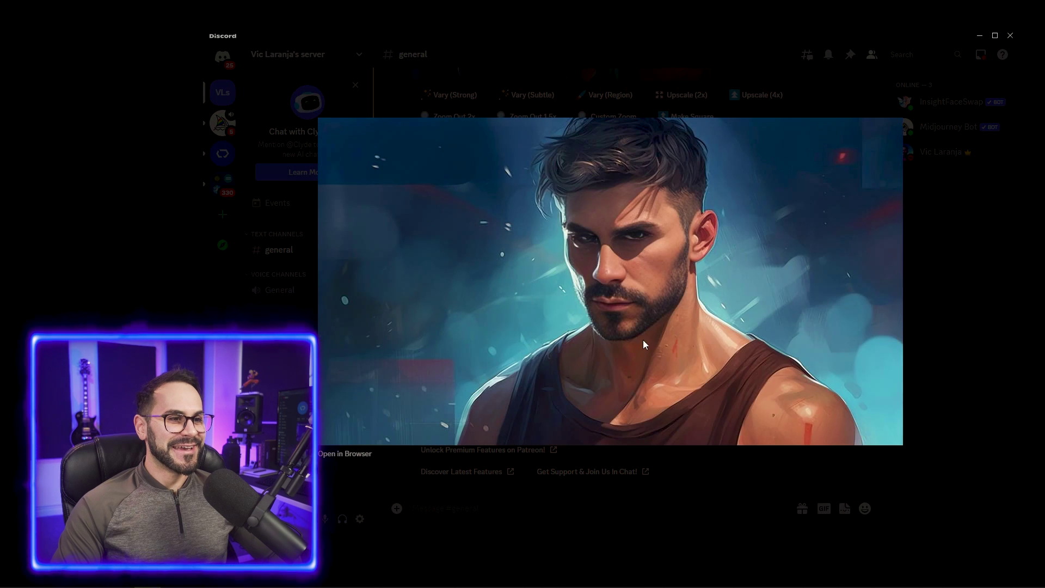
left_click(969, 307)
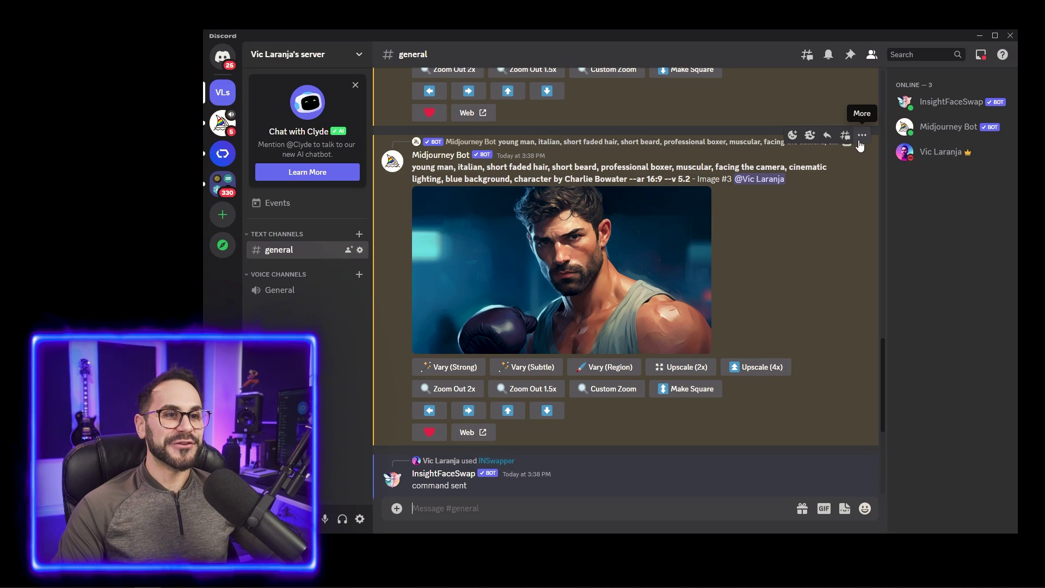
Run INSwapper on the upscaled image 3, the boxer with the glove, and view both face-swapped portraits enlarged
left_click(862, 135)
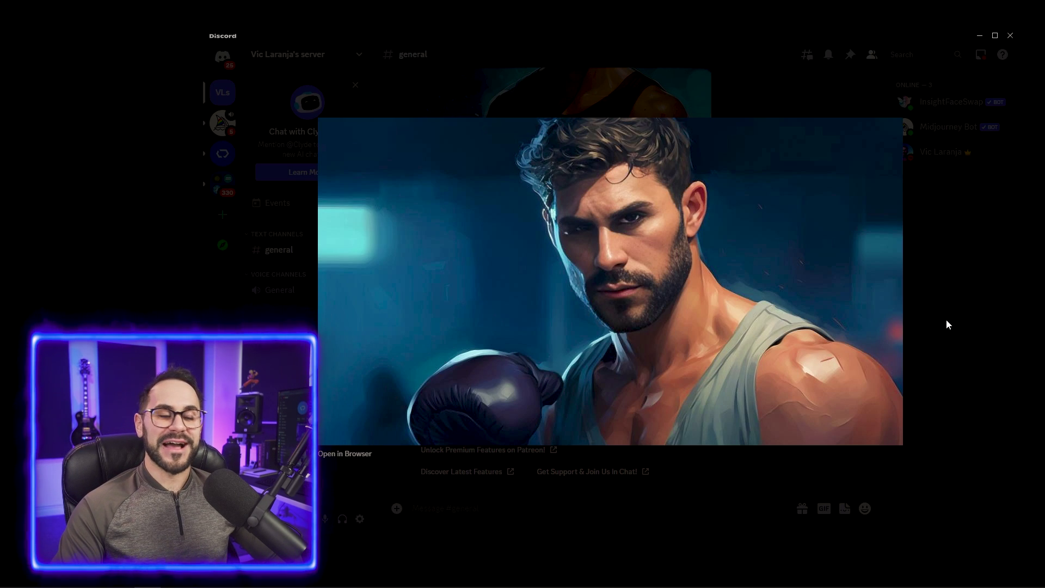
left_click(946, 320)
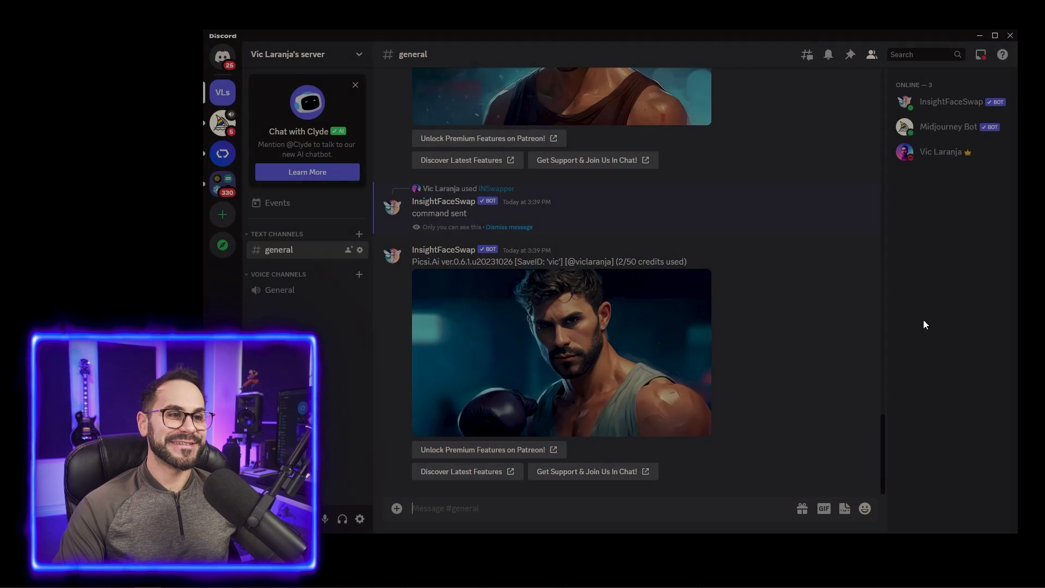
scroll(631, 384, "up", 3)
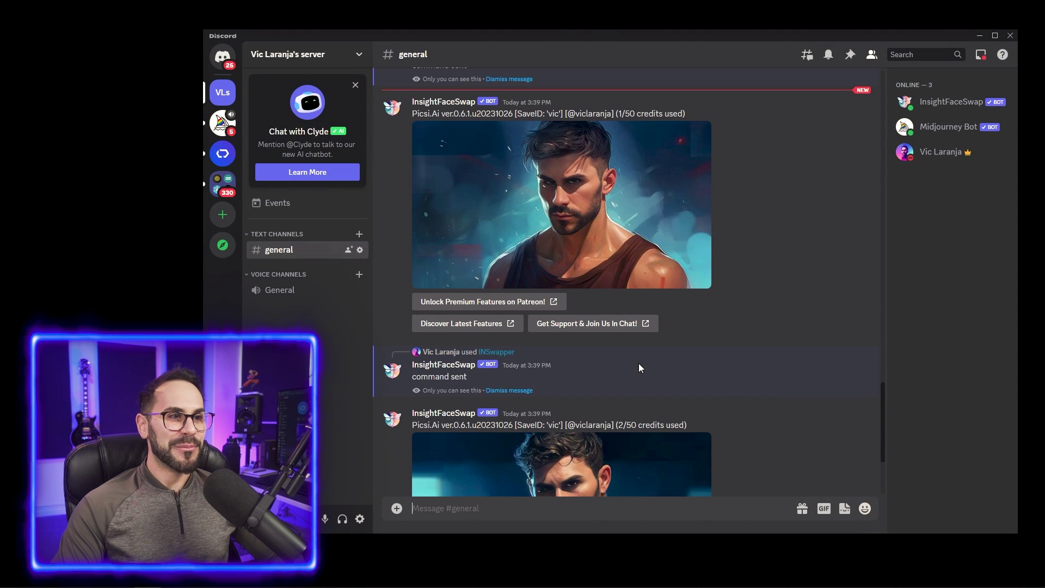
left_click(629, 233)
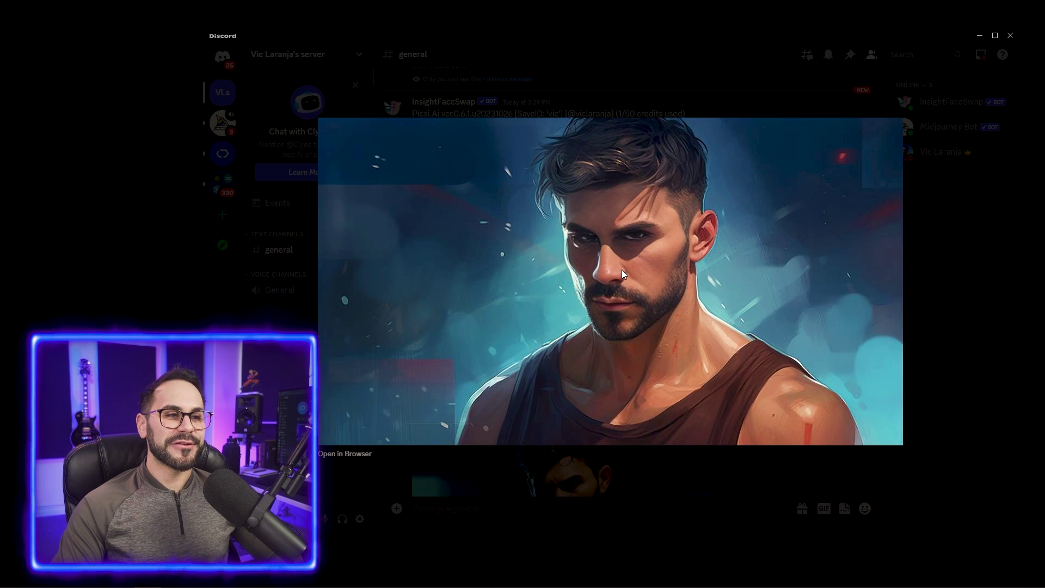